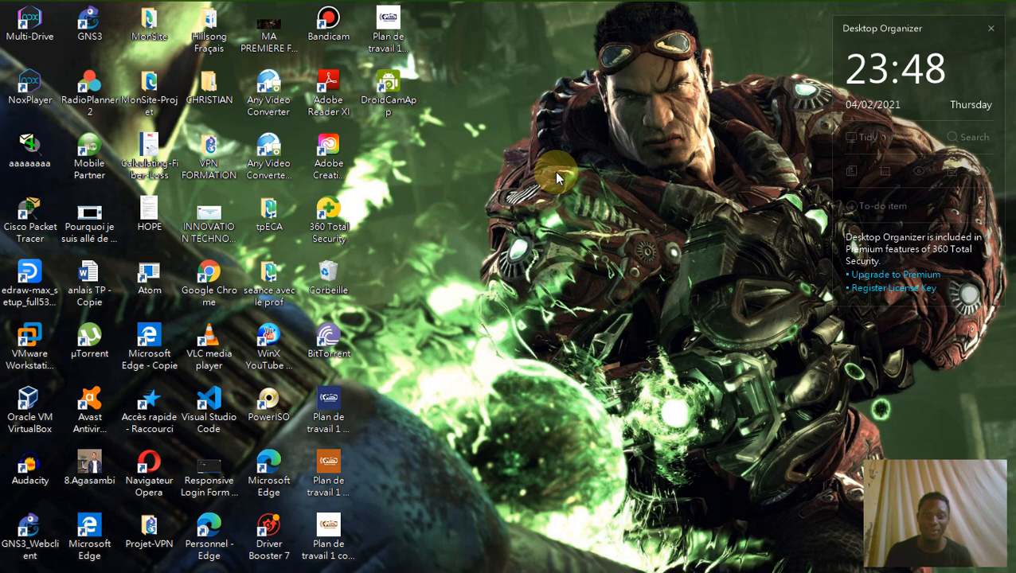
# - Switch to the Cisco Packet Tracer window containing the DHCP server network topology
pyautogui.moveTo(529, 8)
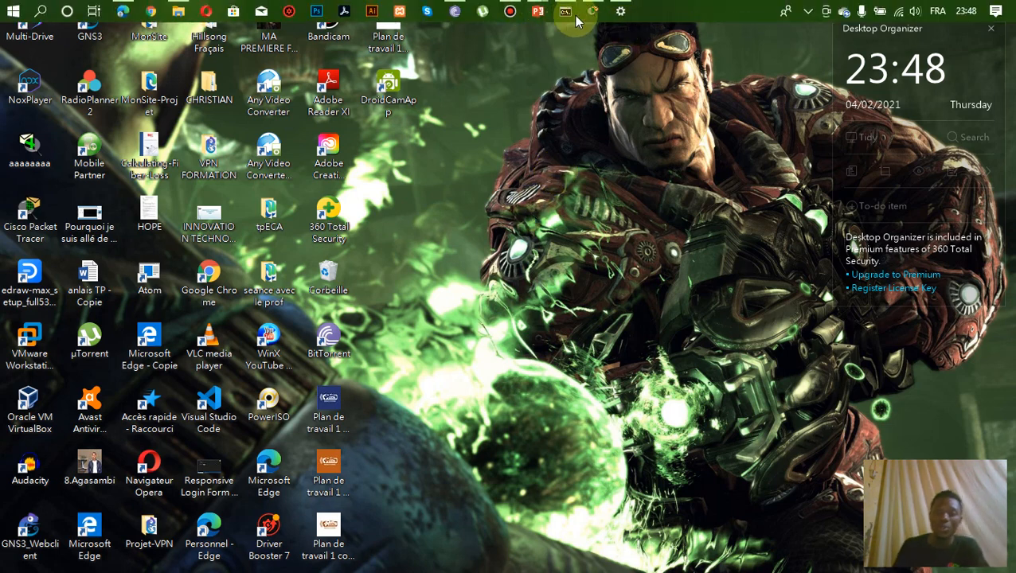
pyautogui.click(565, 11)
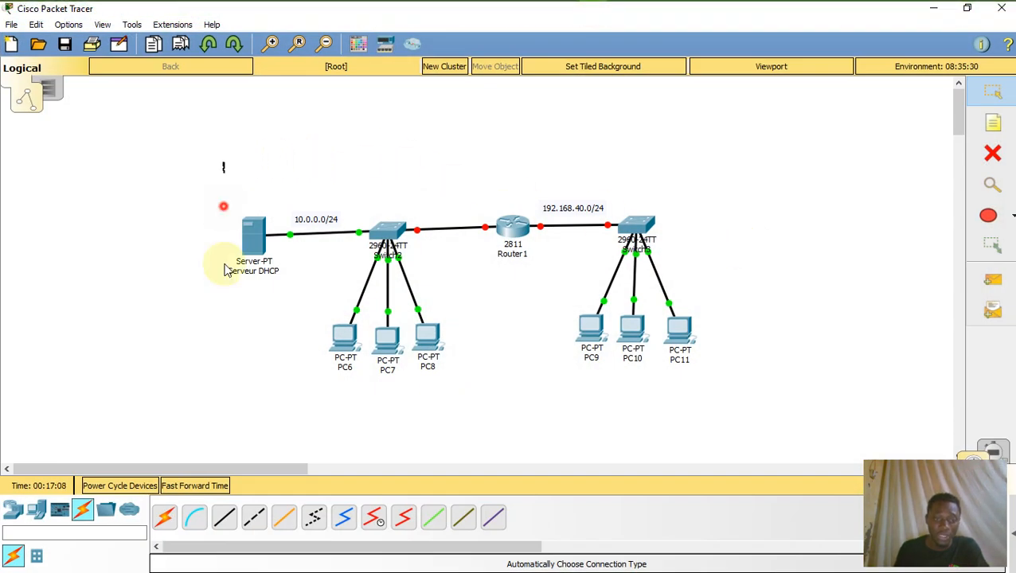
pyautogui.moveTo(224, 162); pyautogui.dragTo(775, 426)
pyautogui.click(766, 410)
pyautogui.click(818, 359)
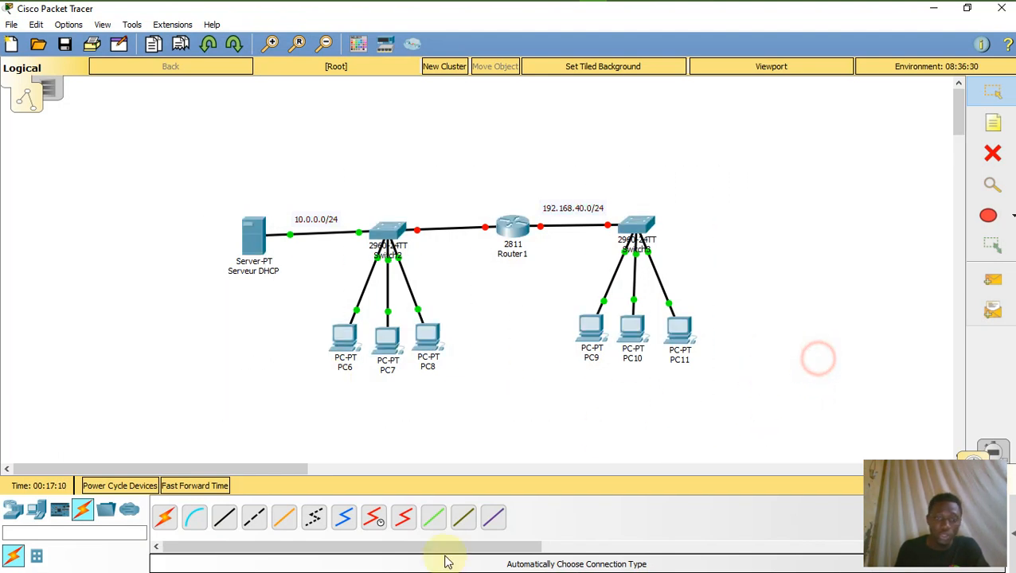
pyautogui.click(316, 250)
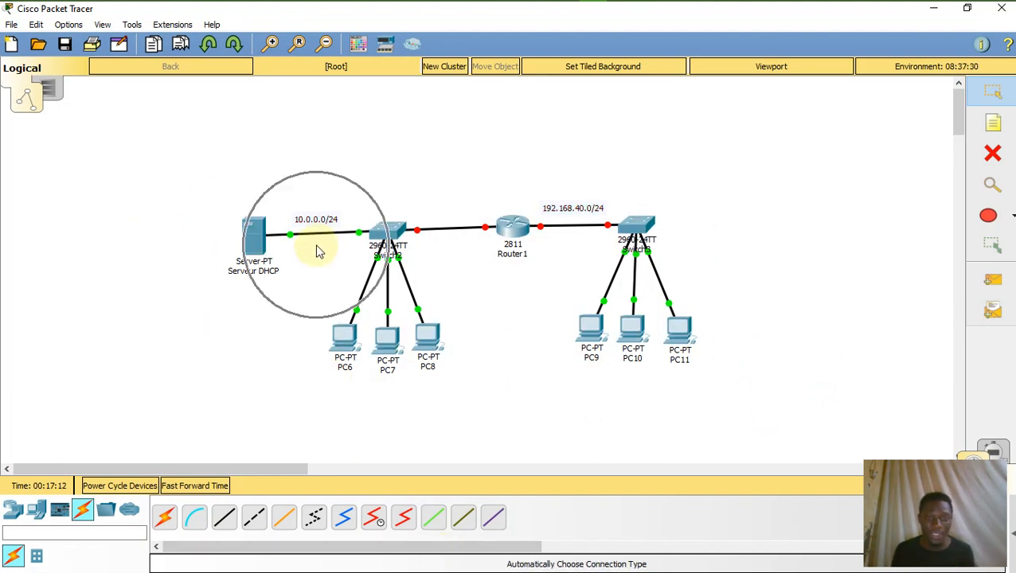
pyautogui.click(390, 299)
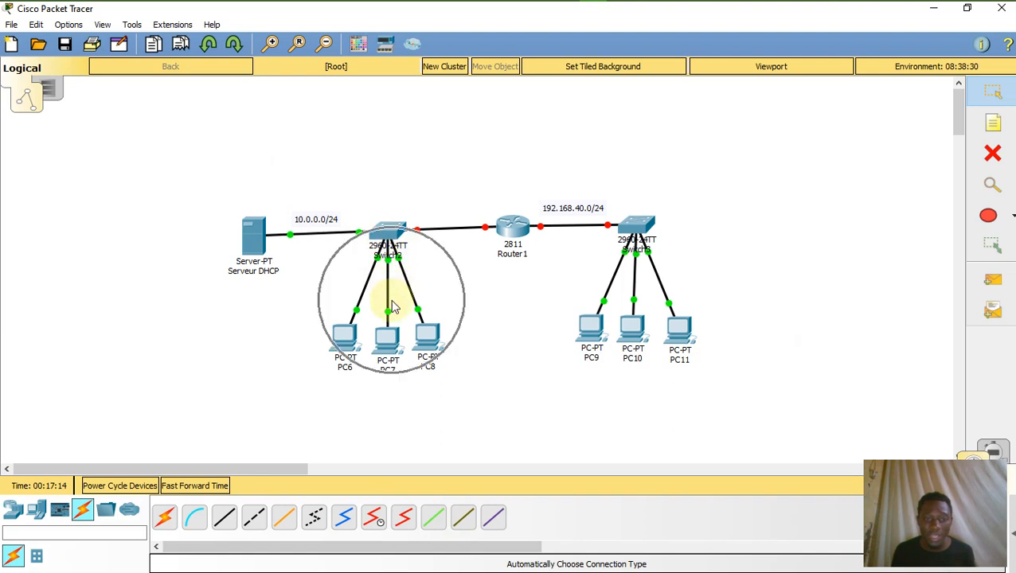
pyautogui.click(390, 299)
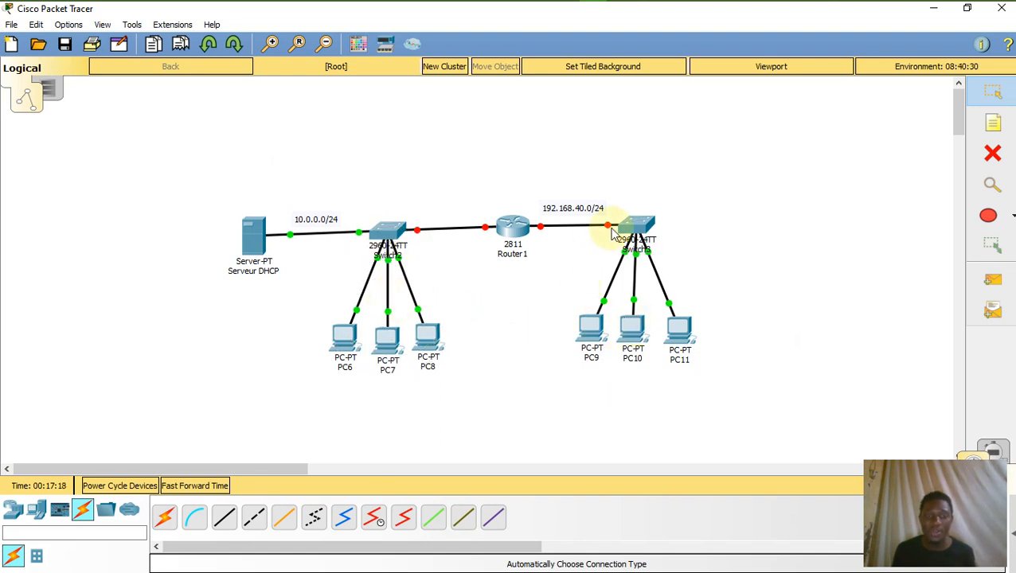
# - Nudge the 192.168.40.0/24 label slightly down and right, and the 10.0.0.0/24 label slightly right, along their links
pyautogui.moveTo(570, 209); pyautogui.dragTo(573, 216)
pyautogui.click(617, 178)
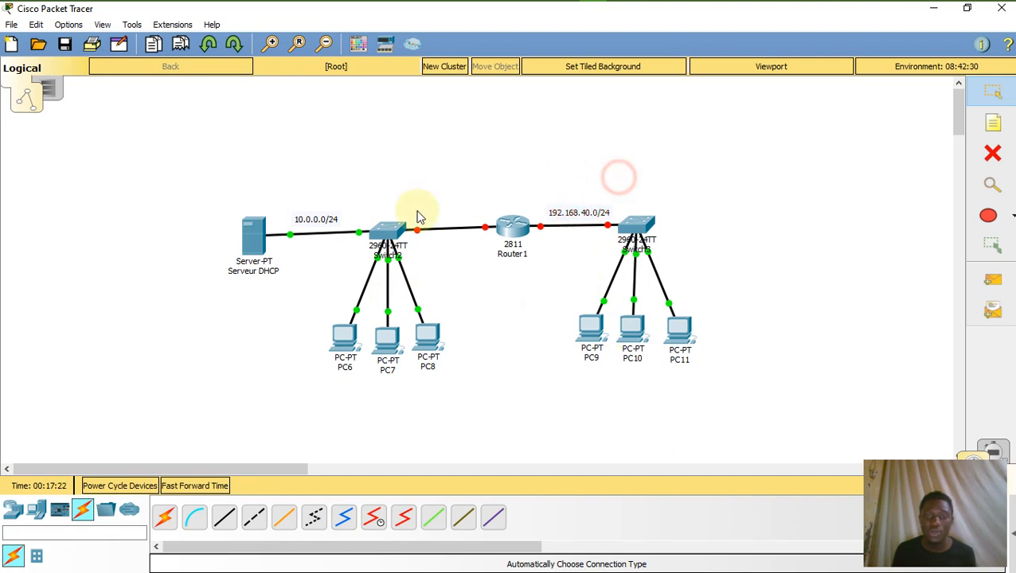
pyautogui.moveTo(314, 222); pyautogui.dragTo(320, 221)
pyautogui.click(414, 181)
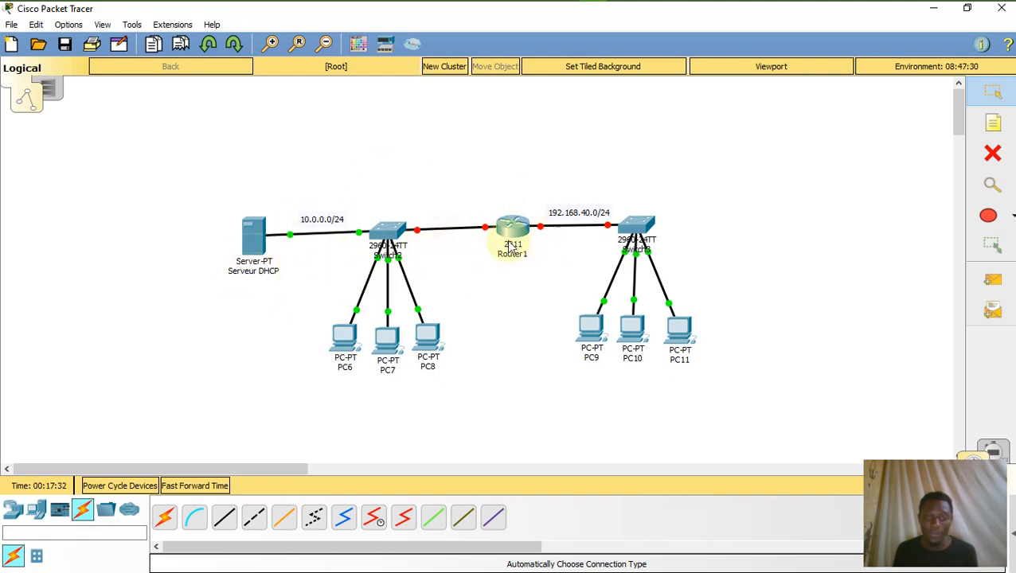
# - Give the Serveur DHCP device the static IP address 10.0.0.100 with subnet mask 255.255.255.0
pyautogui.click(266, 239)
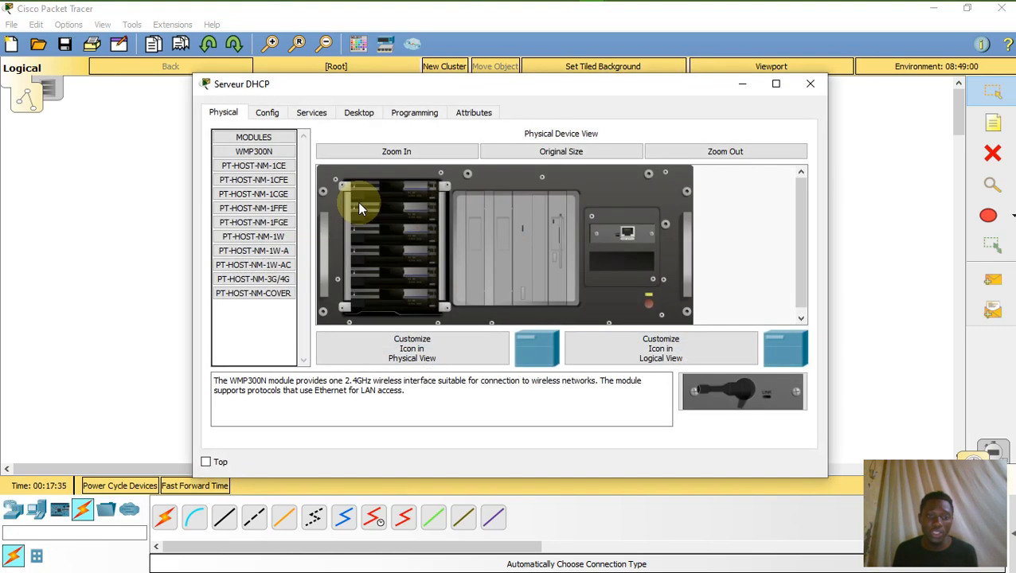
pyautogui.click(358, 112)
pyautogui.click(322, 149)
pyautogui.click(430, 195)
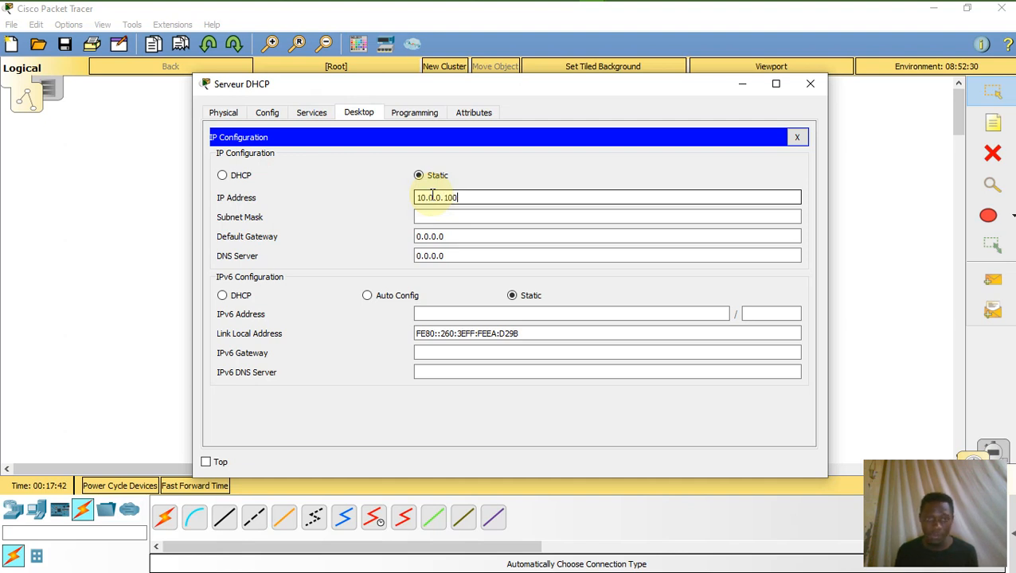
pyautogui.click(447, 217)
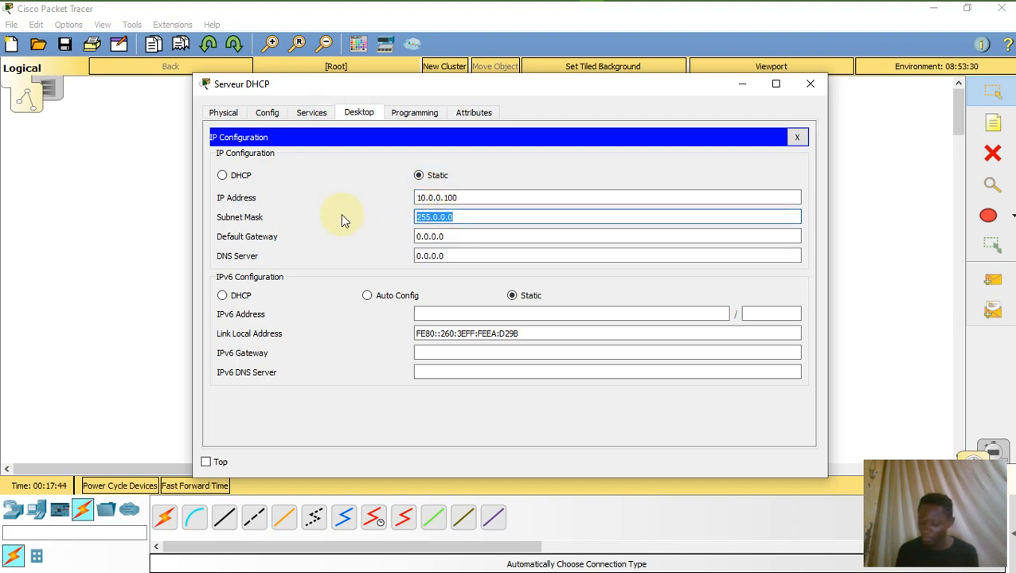
pyautogui.write('255.255.')
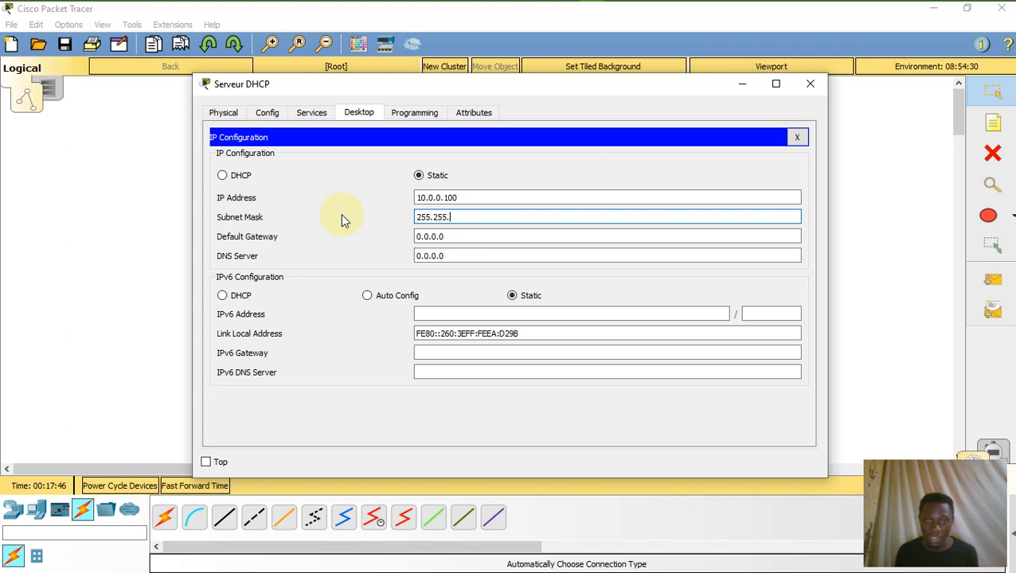
pyautogui.write('255.0')
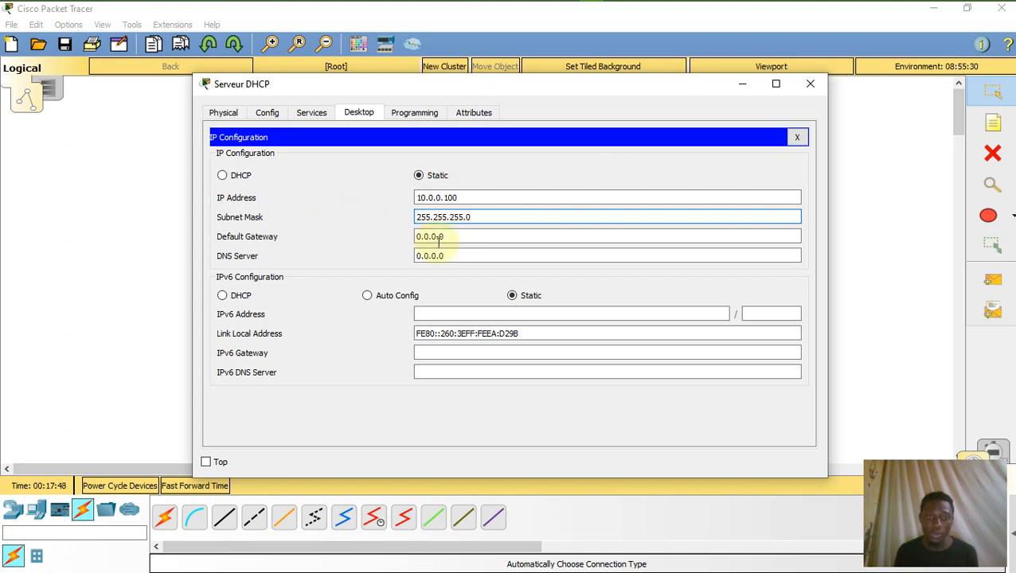
# - Set the server's default gateway to 10.0.0.1 and its DNS server to 8.8.8.8
pyautogui.click(438, 237)
pyautogui.moveTo(451, 235); pyautogui.dragTo(358, 242)
pyautogui.write('1')
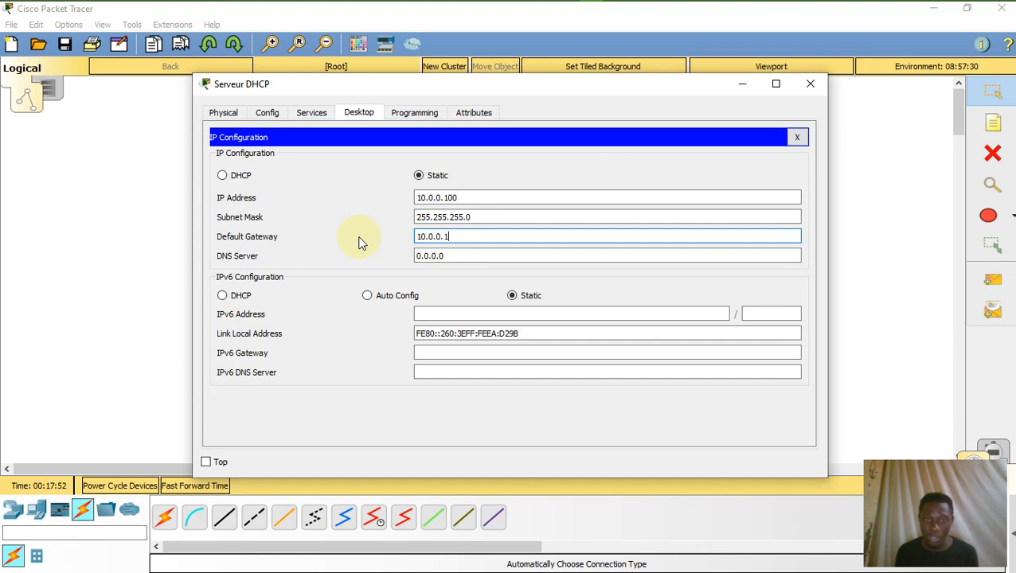
pyautogui.click(495, 256)
pyautogui.moveTo(494, 255); pyautogui.dragTo(295, 251)
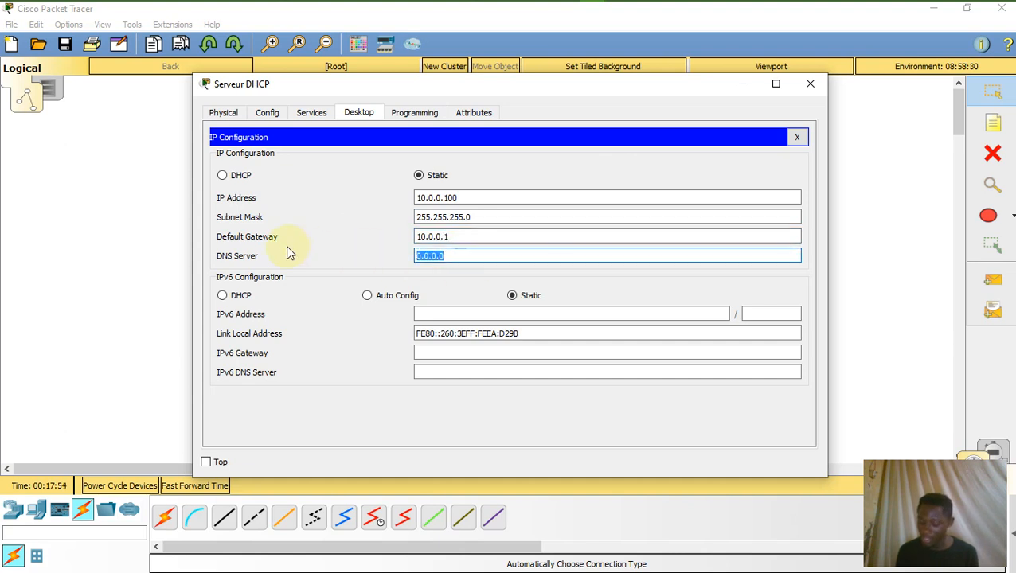
pyautogui.write('8.8.8.8')
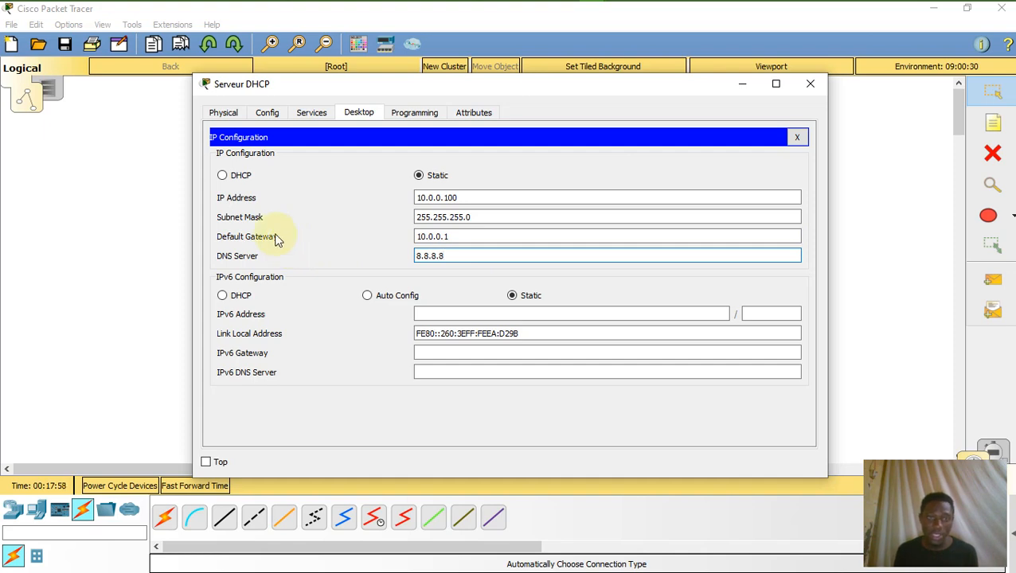
# - Turn on the server's DHCP service for the FastEthernet0 interface
pyautogui.click(311, 112)
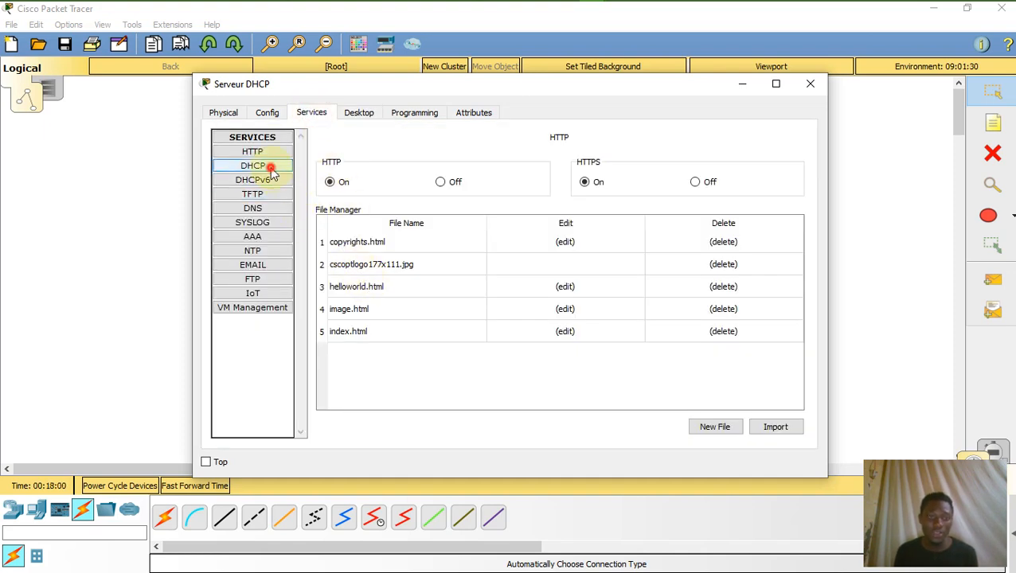
pyautogui.click(256, 166)
pyautogui.click(597, 167)
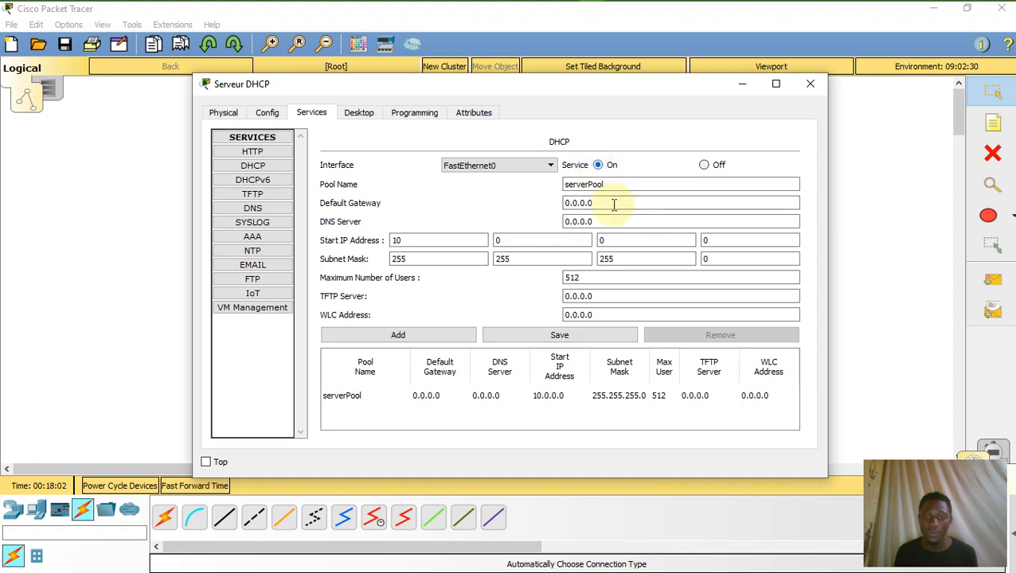
# - Set the serverPool default gateway to 10.0.0.1 and its DNS server to 8.8.8.8
pyautogui.doubleClick(621, 183)
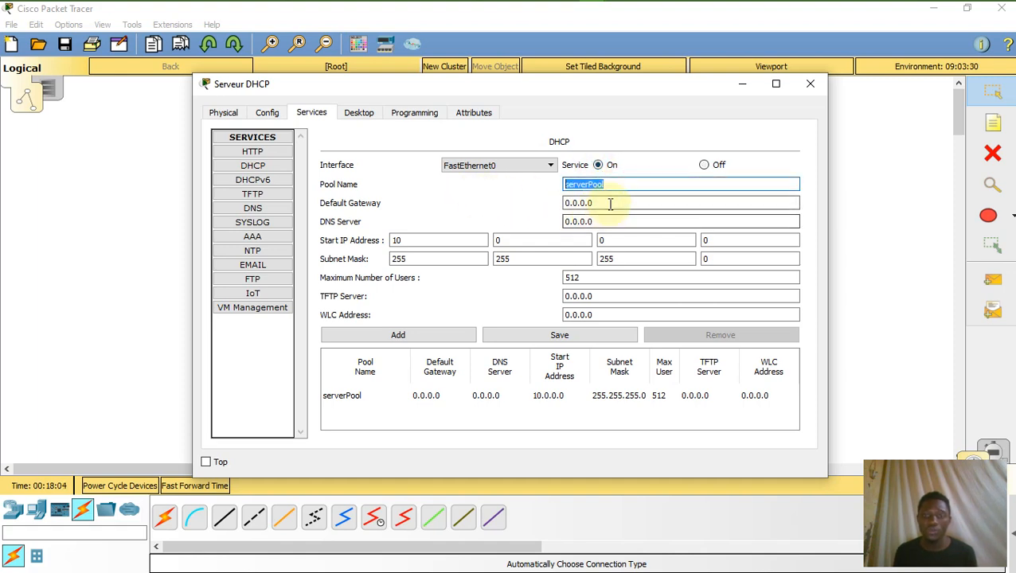
pyautogui.doubleClick(612, 204)
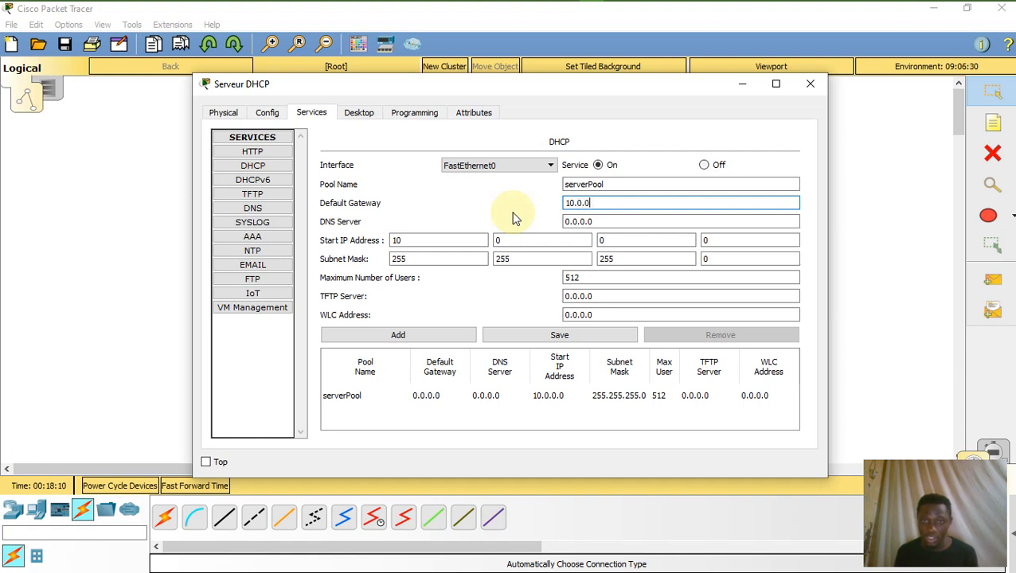
pyautogui.write('10.0.0.1')
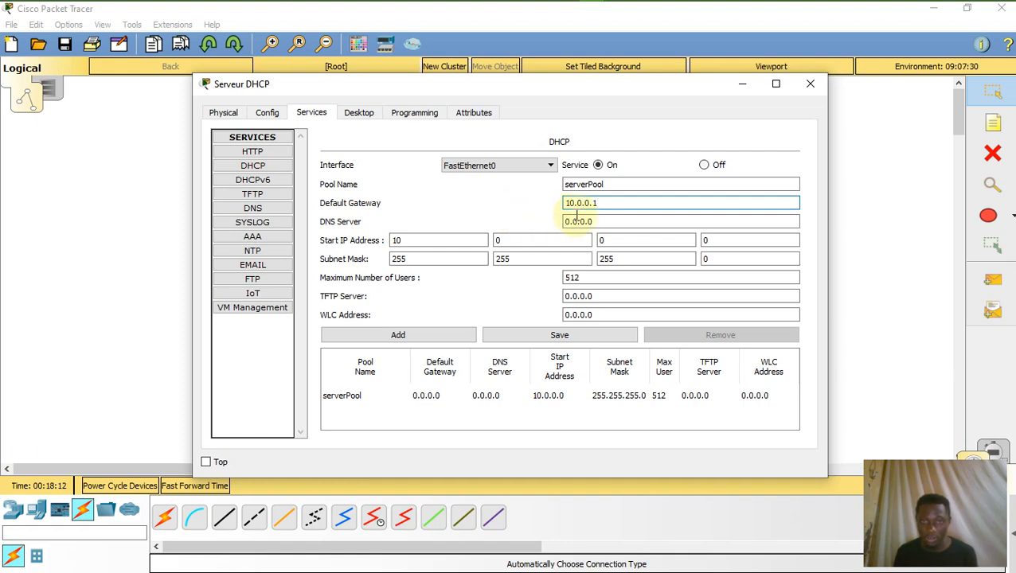
pyautogui.doubleClick(604, 222)
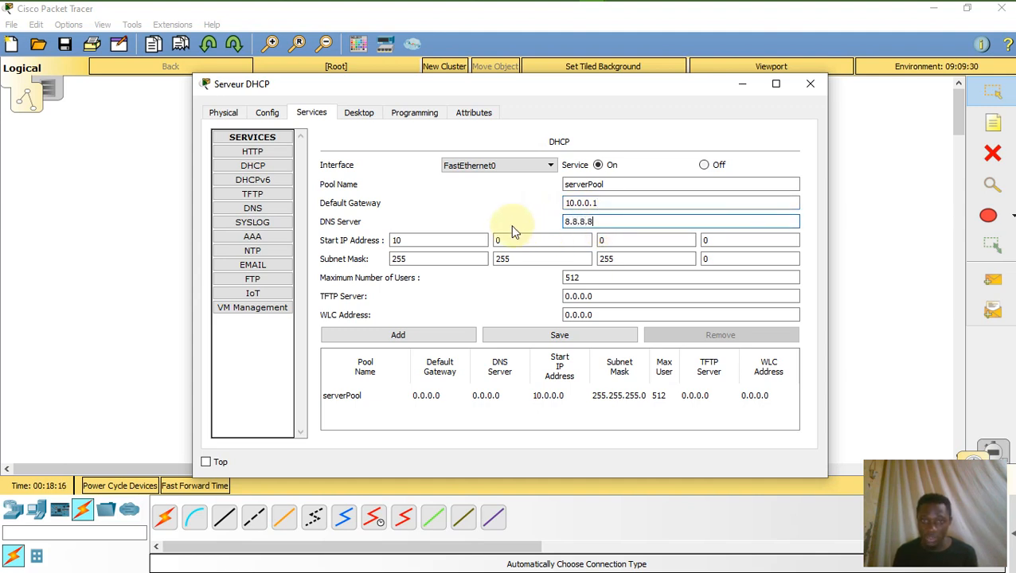
pyautogui.write('8.8.8.8')
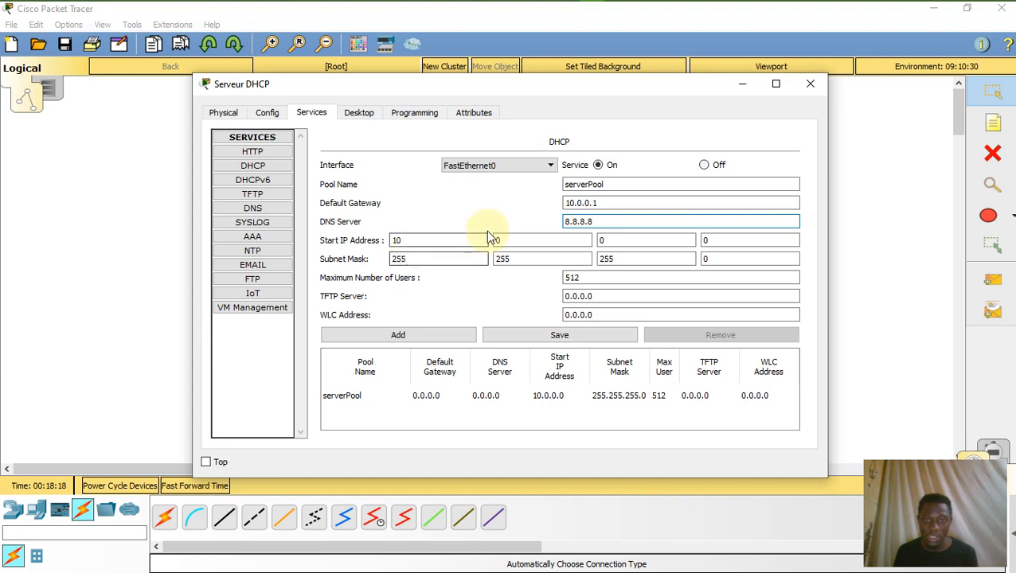
# - Set the serverPool start IP address to 10.0.0.50 with a maximum of 20 users, and save the pool
pyautogui.click(449, 240)
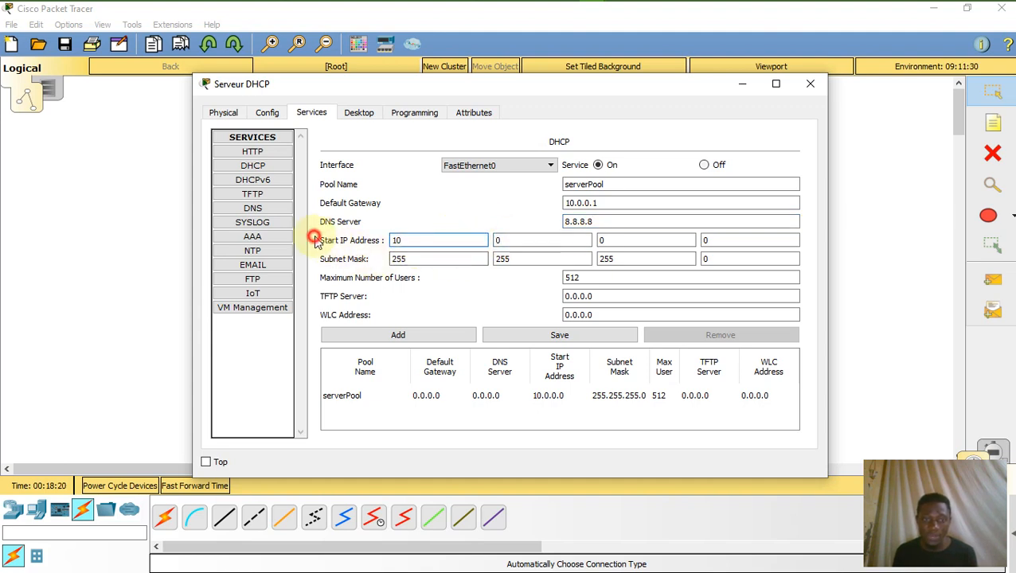
pyautogui.click(726, 239)
pyautogui.doubleClick(711, 241)
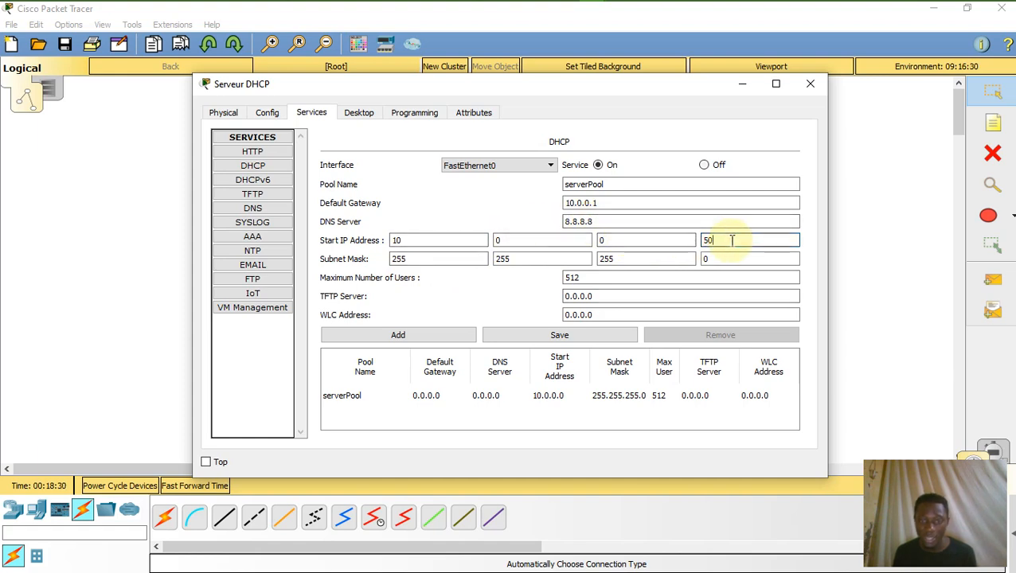
pyautogui.moveTo(633, 278); pyautogui.dragTo(501, 288)
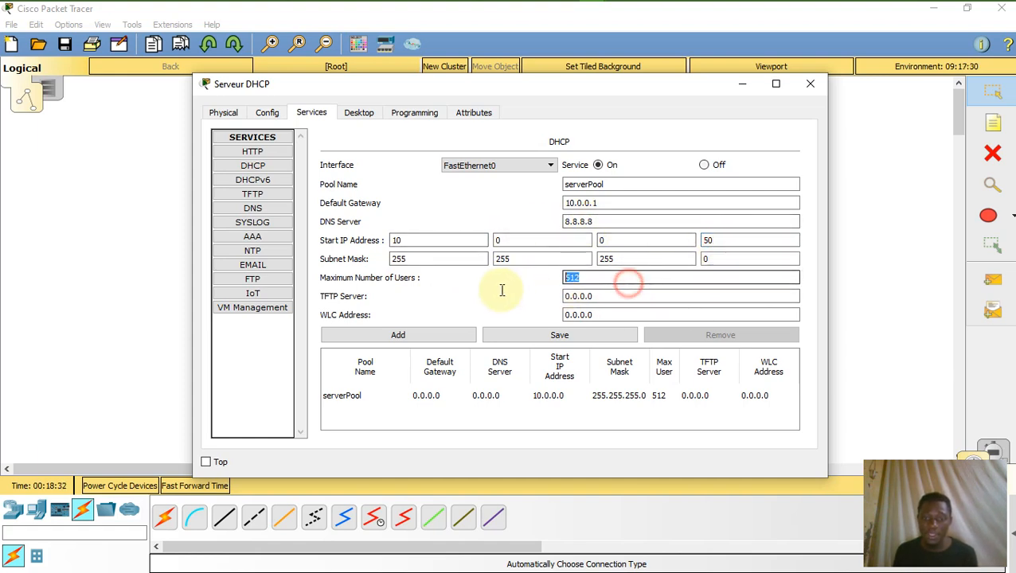
pyautogui.write('20')
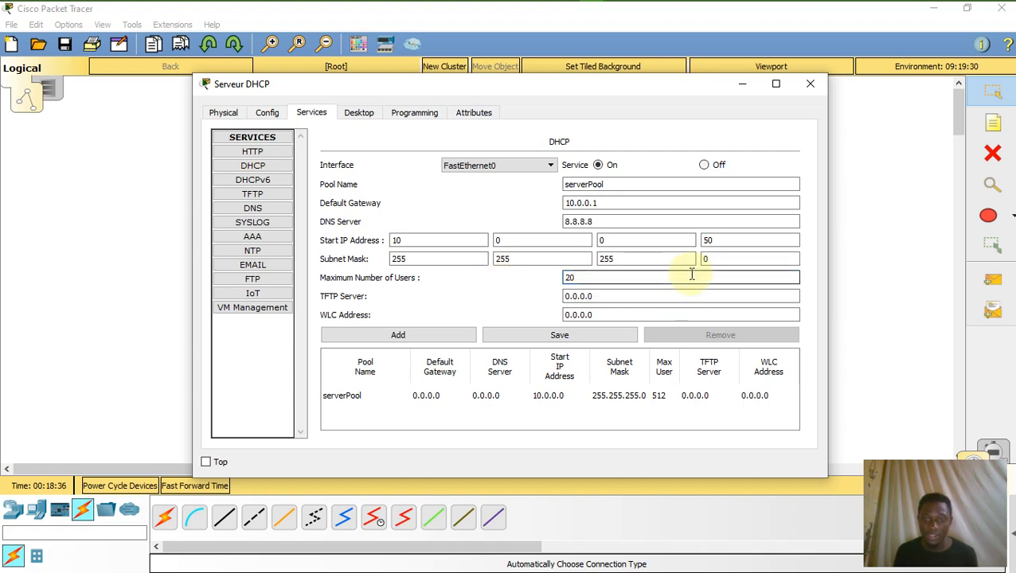
pyautogui.click(543, 340)
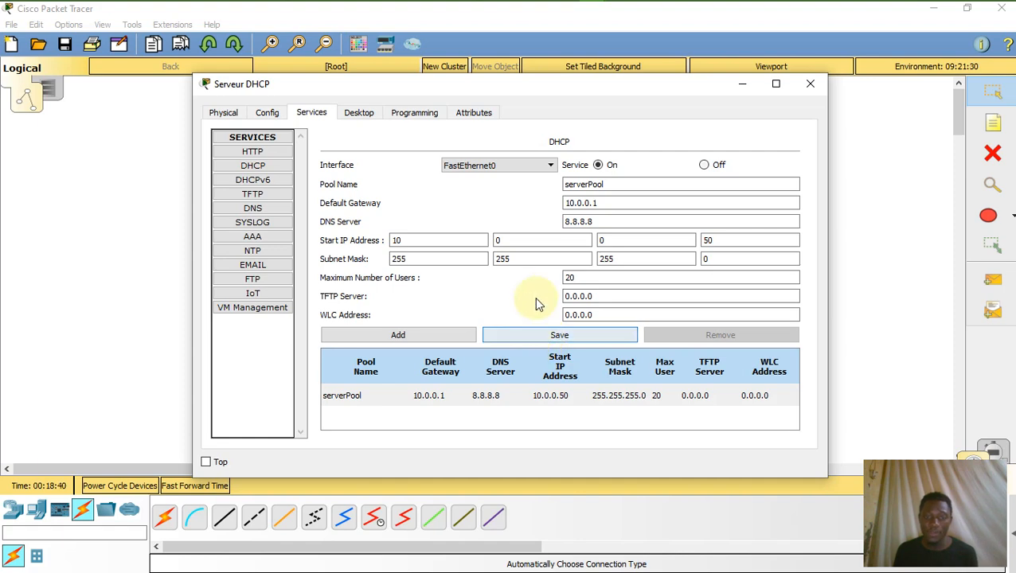
# - Enter serverPool1 as the name for a second DHCP pool and set its default gateway to 192.168.40.1
pyautogui.click(588, 186)
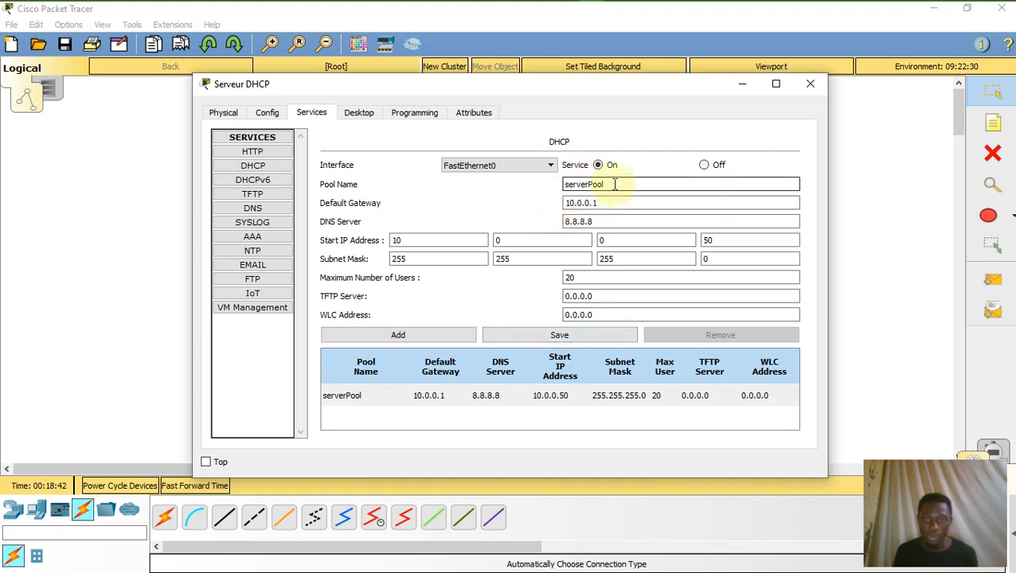
pyautogui.moveTo(614, 185); pyautogui.dragTo(525, 206)
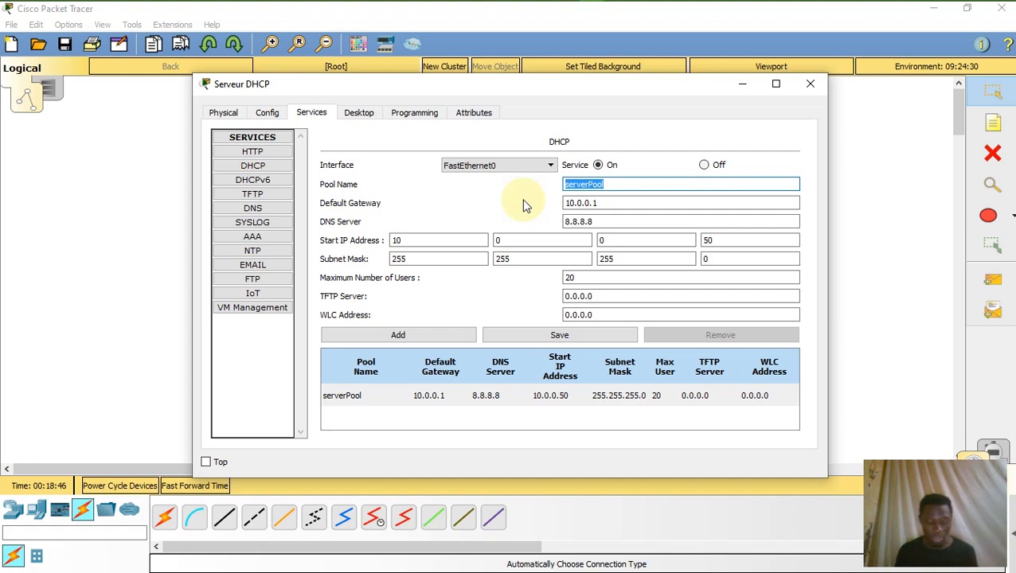
pyautogui.click(656, 183)
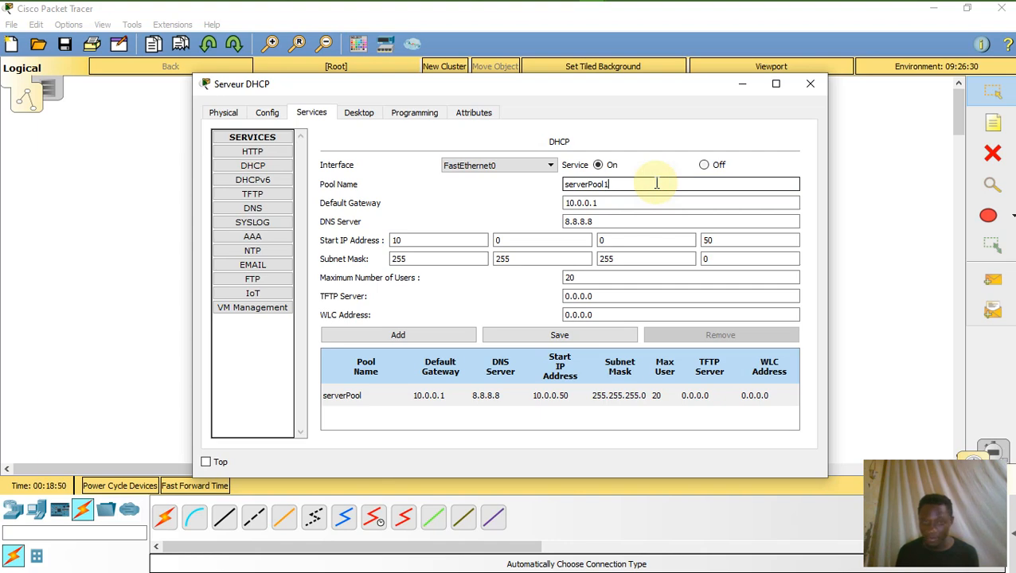
pyautogui.moveTo(625, 203); pyautogui.dragTo(454, 199)
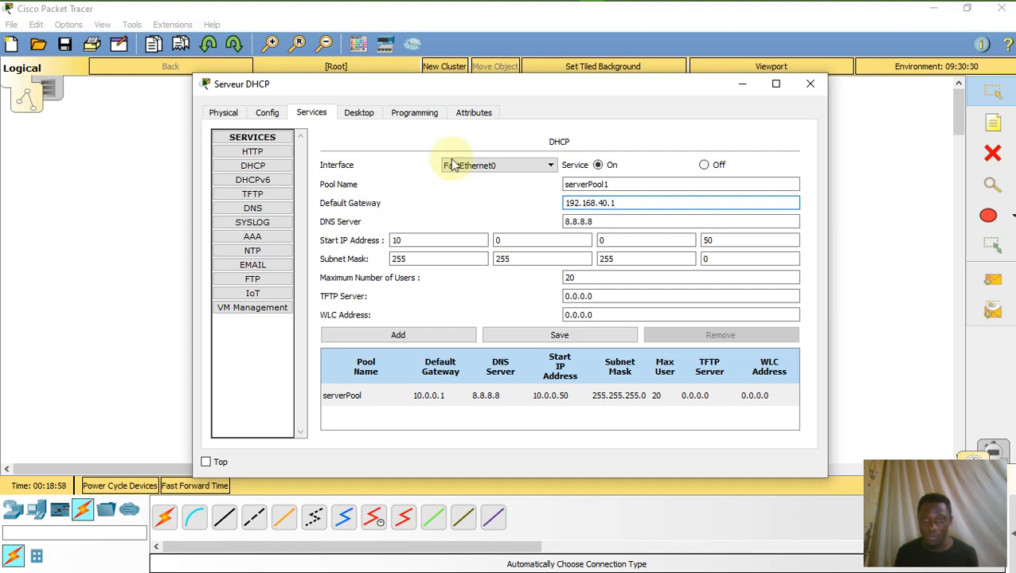
pyautogui.moveTo(548, 91); pyautogui.dragTo(390, 336)
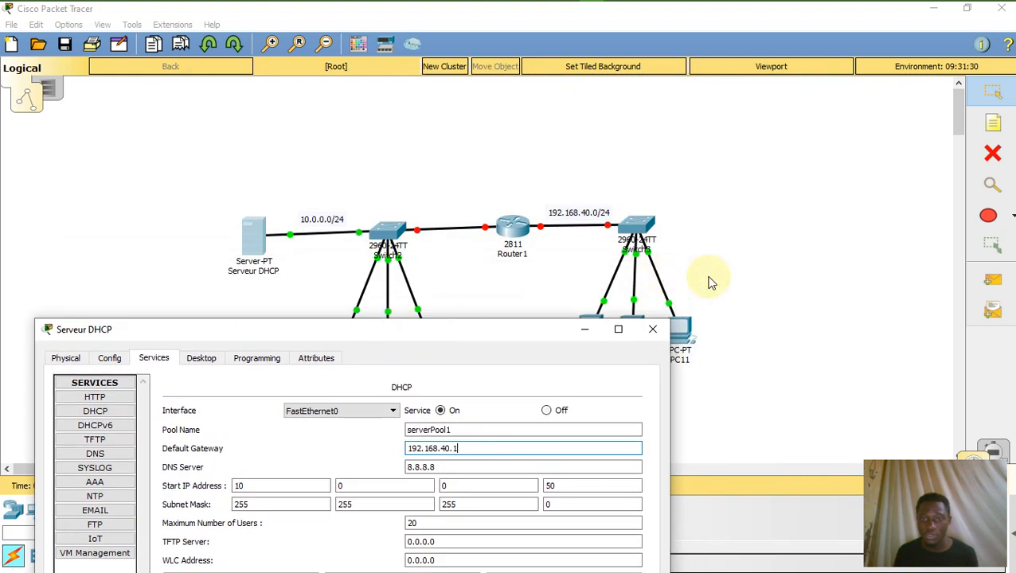
pyautogui.moveTo(480, 339); pyautogui.dragTo(608, 67)
# - Set the start IP address of serverPool1 to 192.168.40.50, with DNS server 8.8.8.8
pyautogui.moveTo(581, 192); pyautogui.dragTo(475, 194)
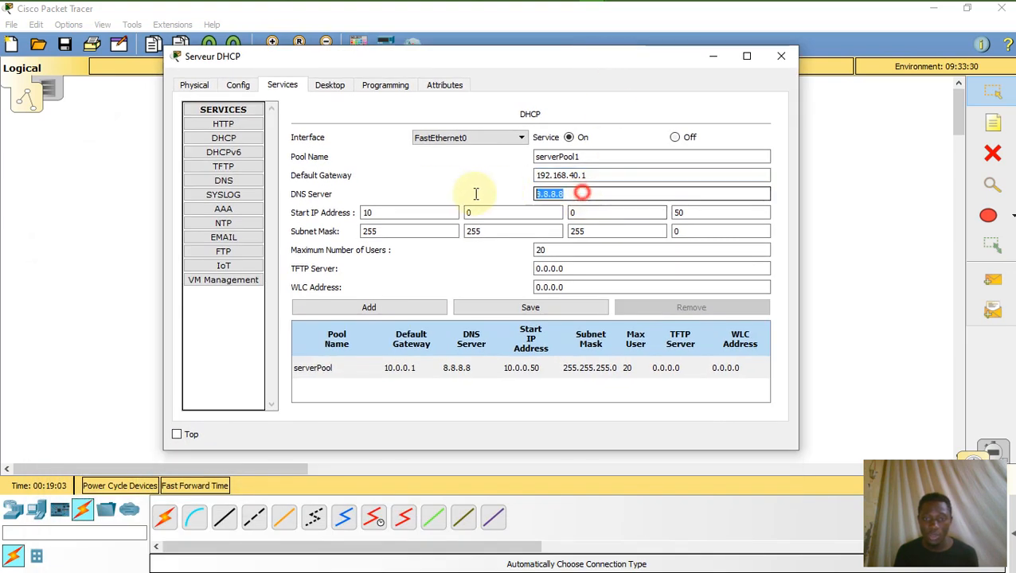
pyautogui.click(623, 191)
pyautogui.doubleClick(430, 212)
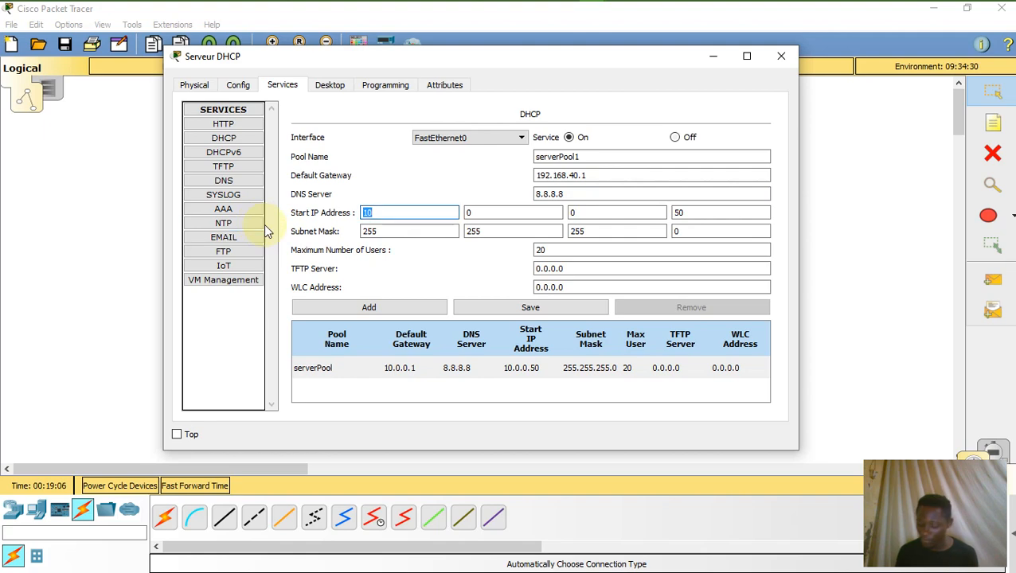
pyautogui.write('192')
pyautogui.press('BackSpace')
pyautogui.write('2')
pyautogui.doubleClick(494, 213)
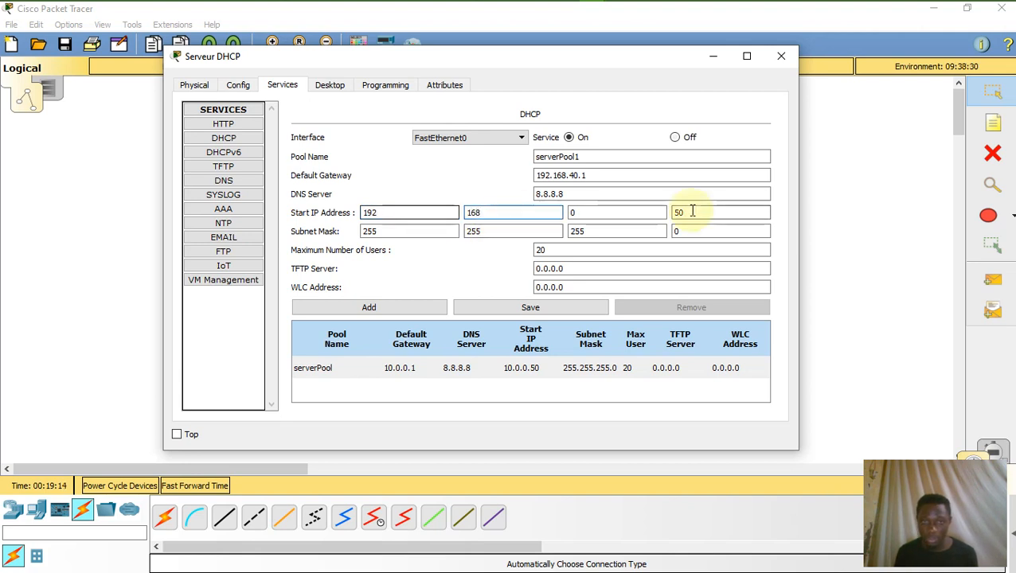
pyautogui.doubleClick(607, 212)
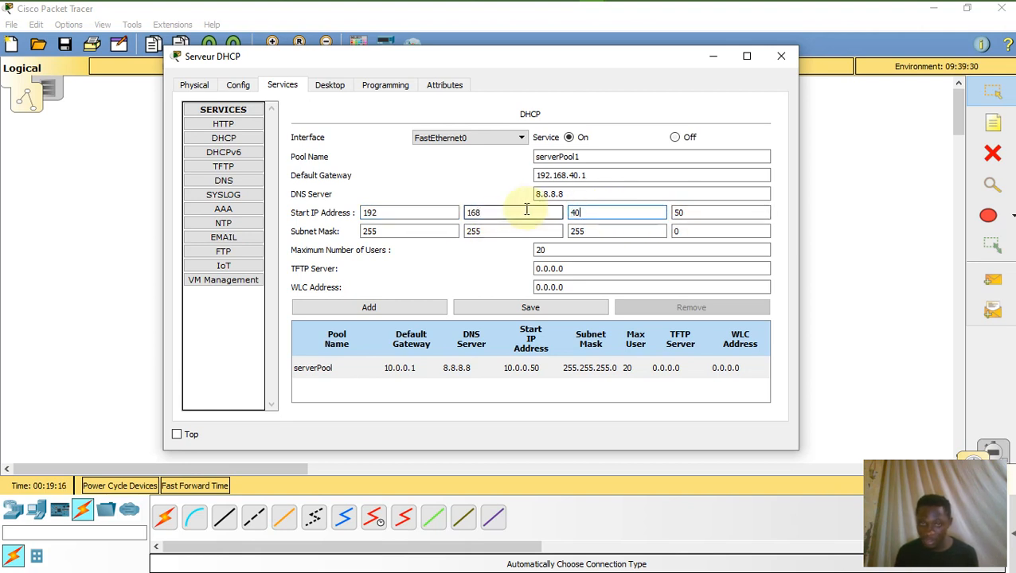
pyautogui.click(711, 214)
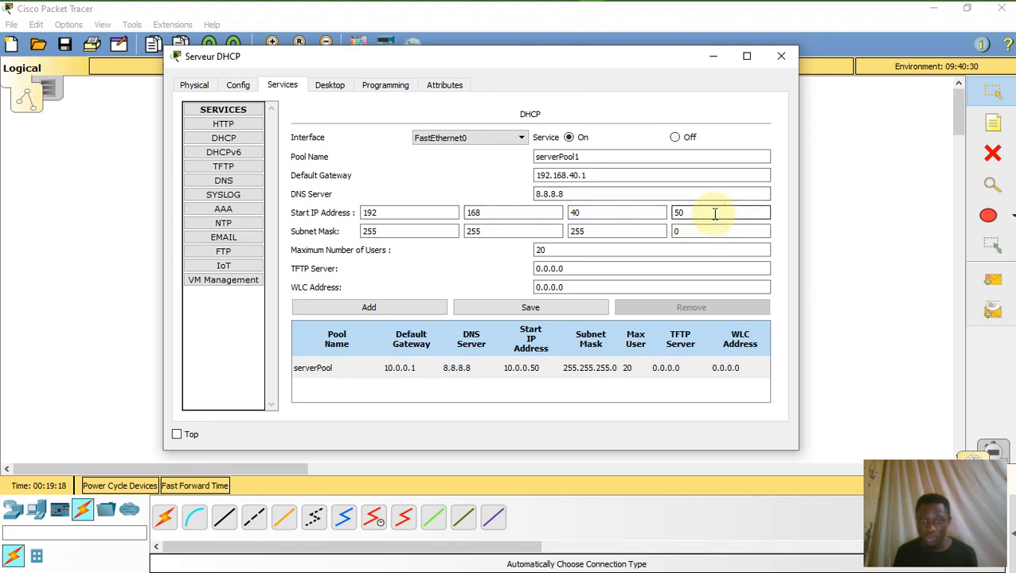
# - Add serverPool1 with a maximum of 20 users to the pool list, save it, and close the server window
pyautogui.doubleClick(589, 250)
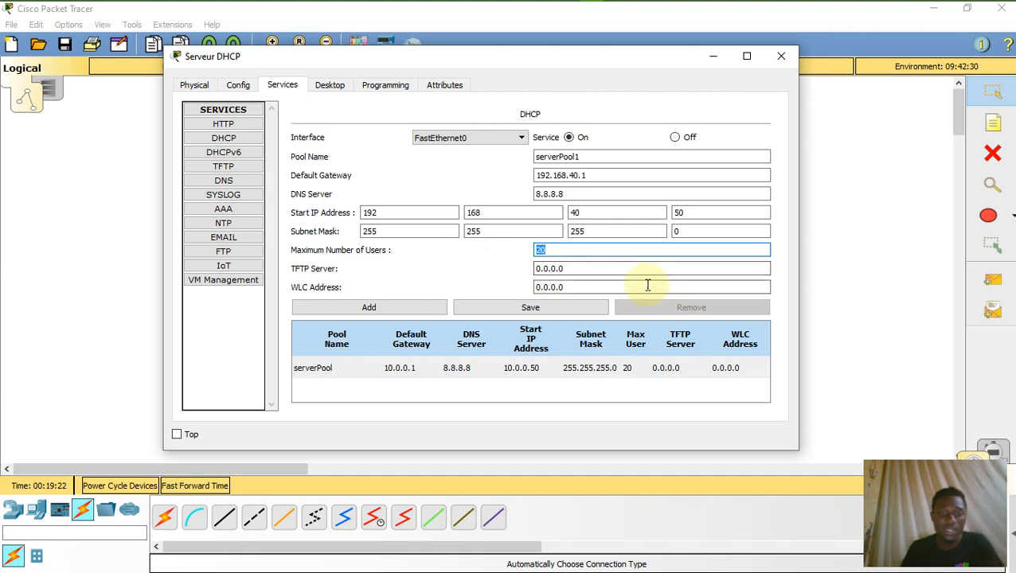
pyautogui.click(369, 306)
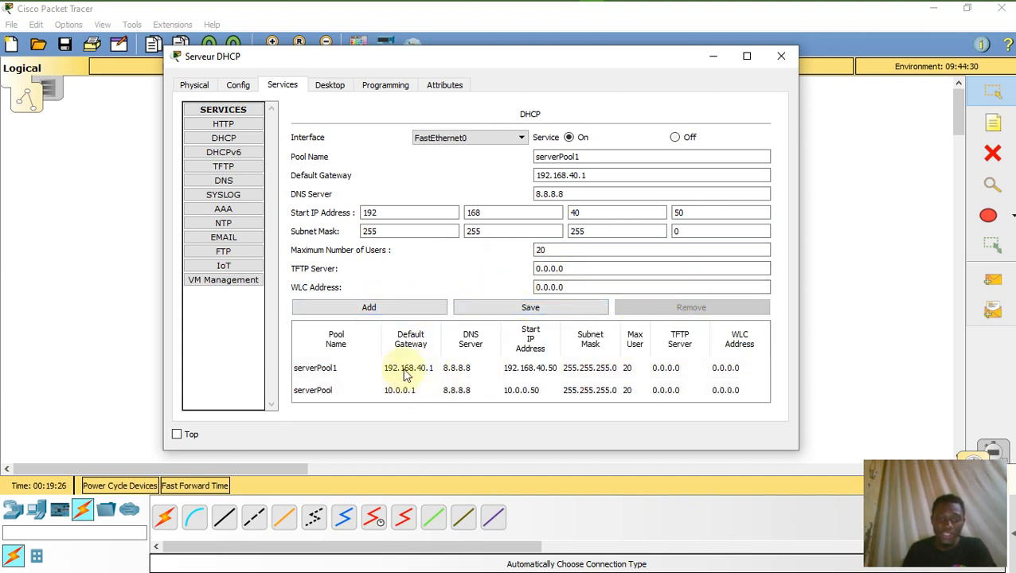
pyautogui.click(533, 307)
pyautogui.click(780, 56)
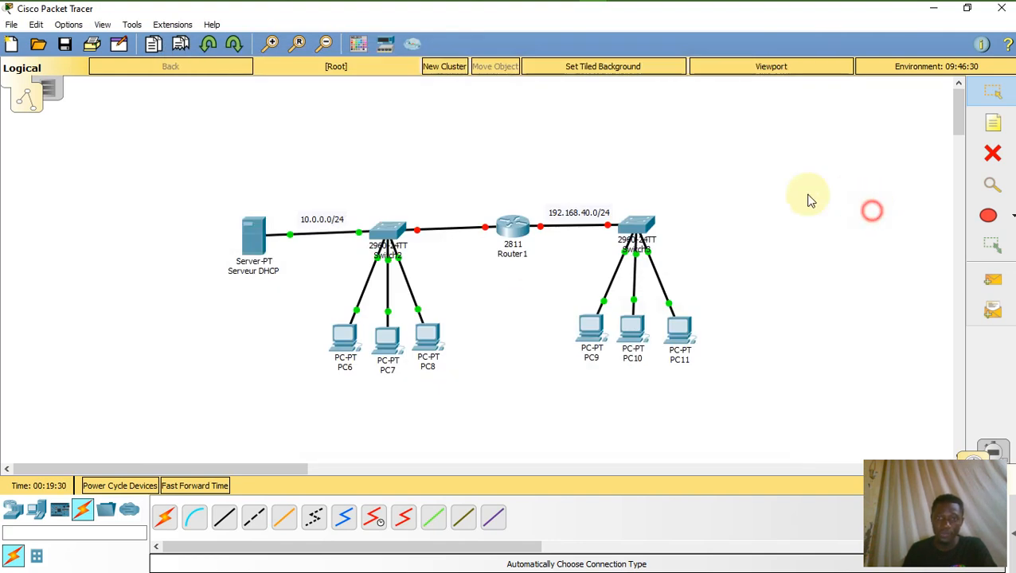
# - Switch PC6's IPv4 configuration to DHCP and close its window
pyautogui.click(344, 339)
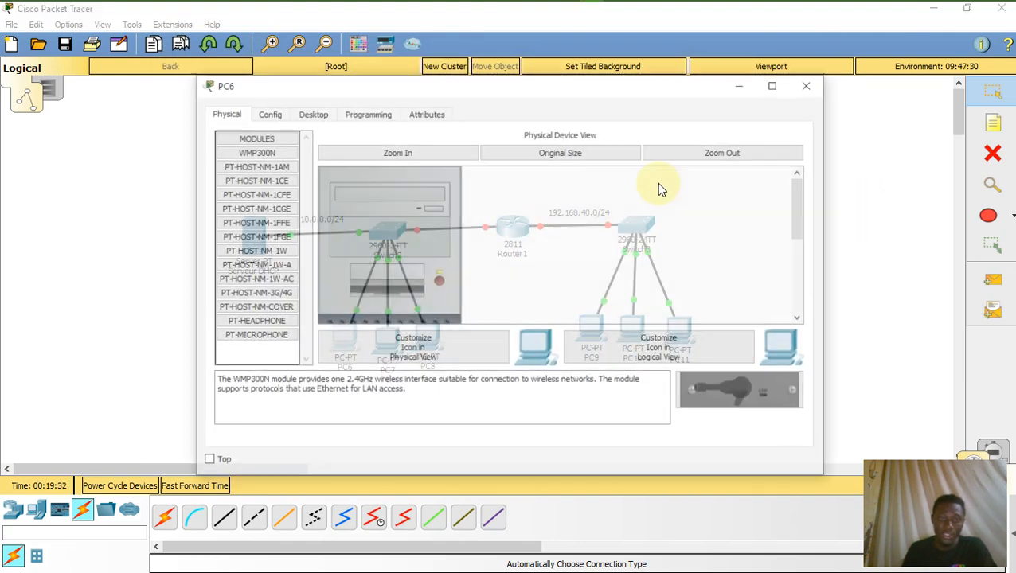
pyautogui.click(311, 112)
pyautogui.click(271, 164)
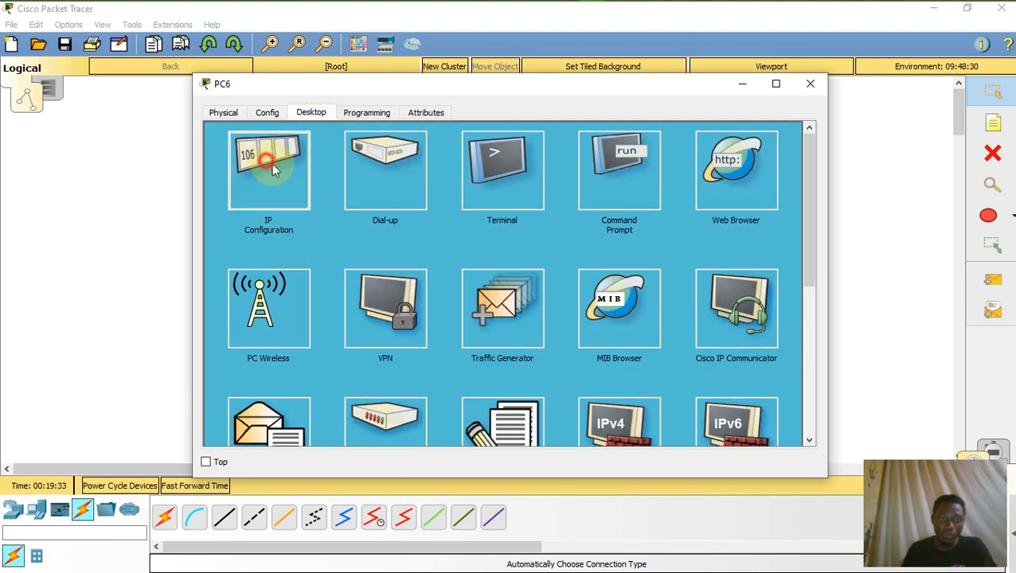
pyautogui.click(243, 178)
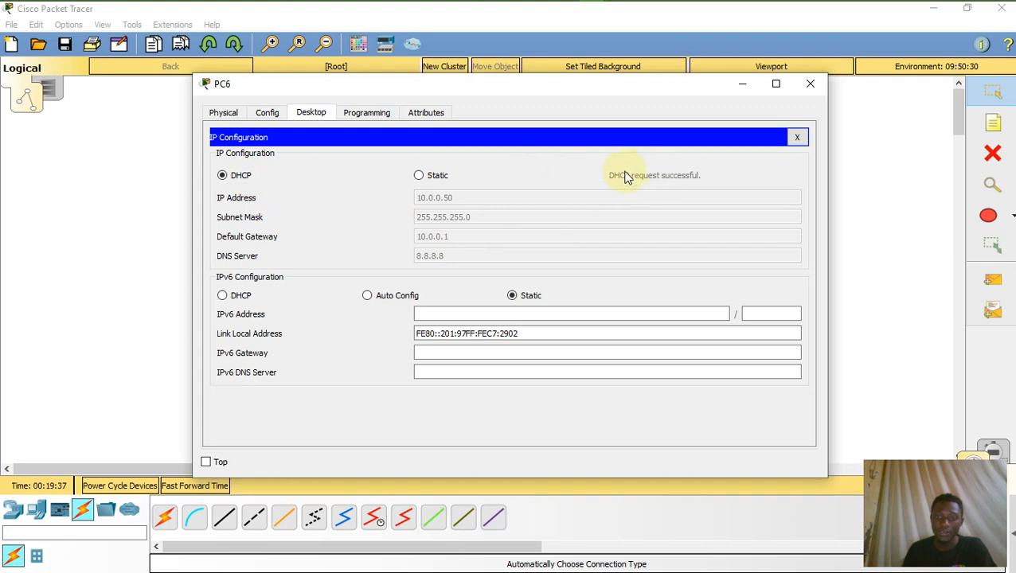
pyautogui.click(809, 84)
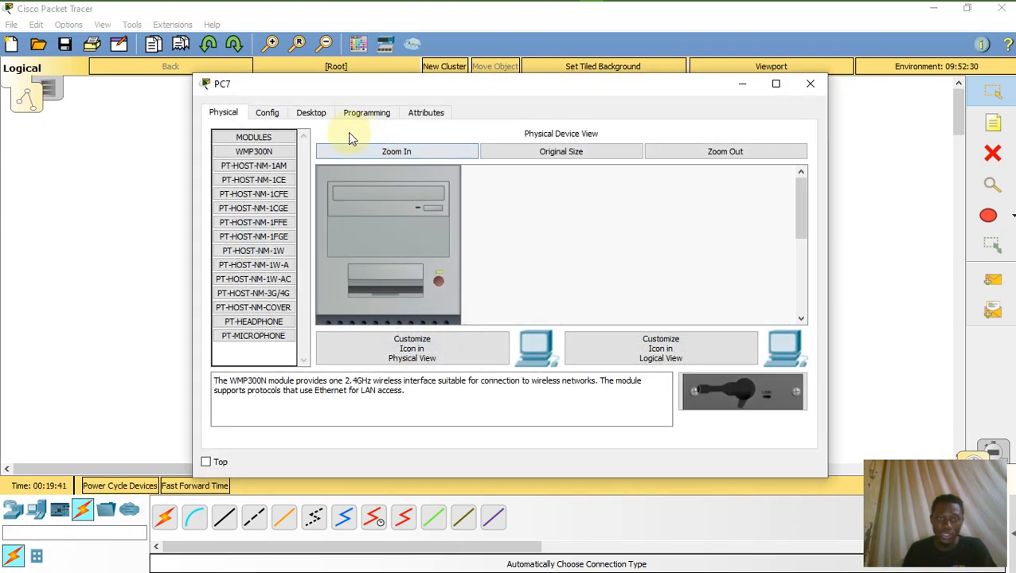
# - Switch PC7's IPv4 configuration to DHCP and close its window
pyautogui.click(307, 114)
pyautogui.click(269, 170)
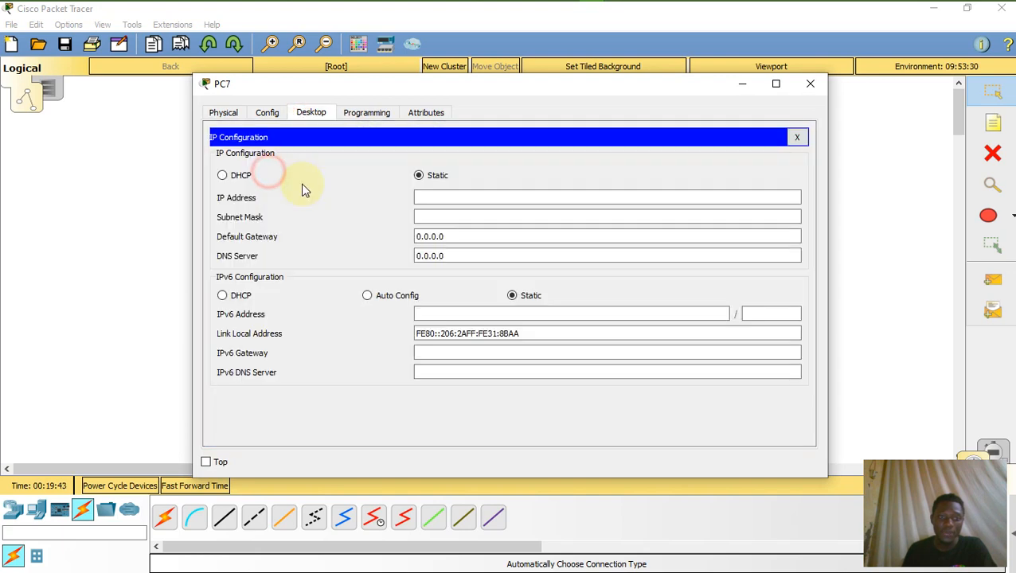
pyautogui.click(239, 176)
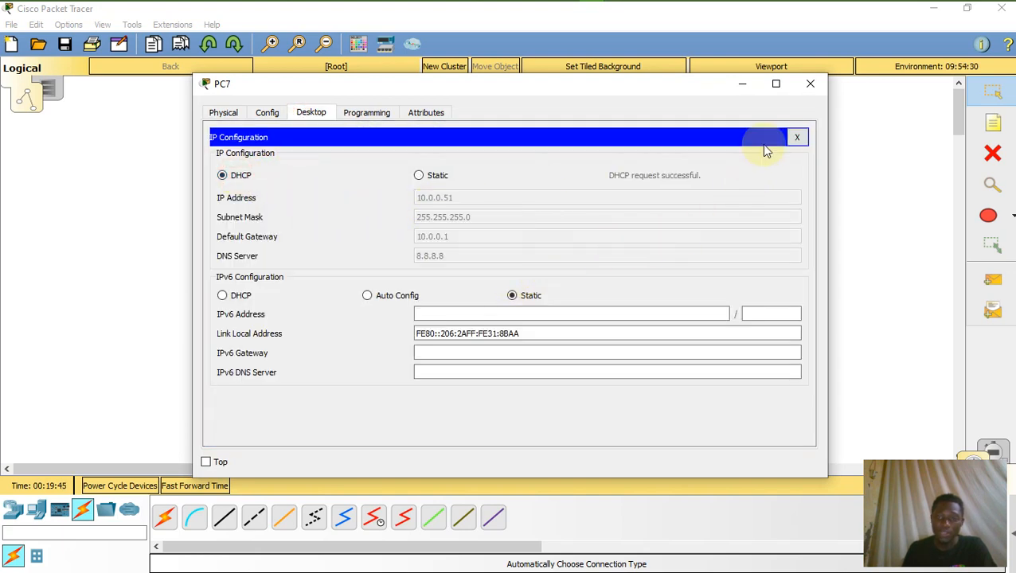
pyautogui.click(810, 84)
# - Switch PC8's IPv4 configuration to DHCP and close its window
pyautogui.click(432, 339)
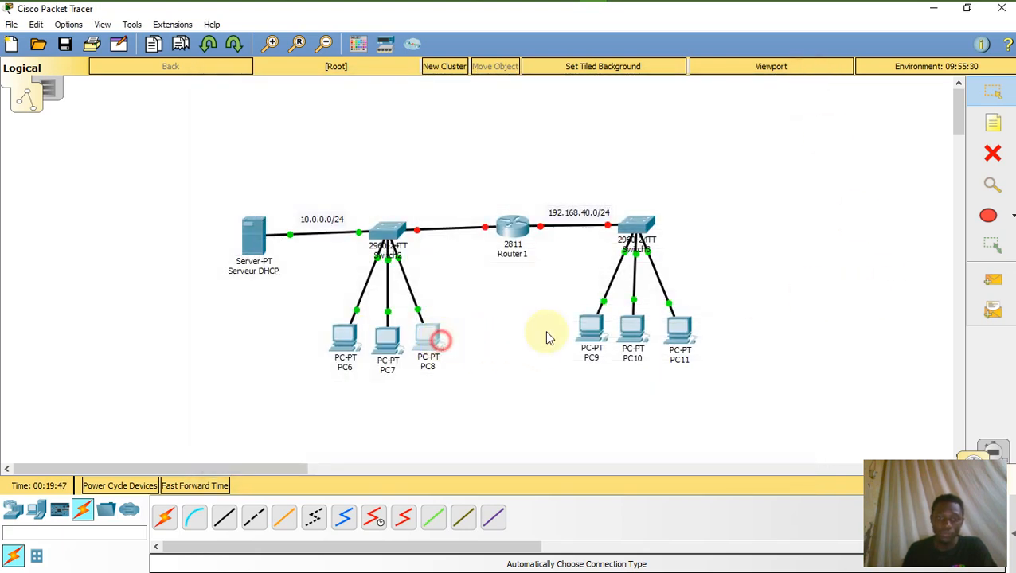
pyautogui.click(310, 112)
pyautogui.click(271, 206)
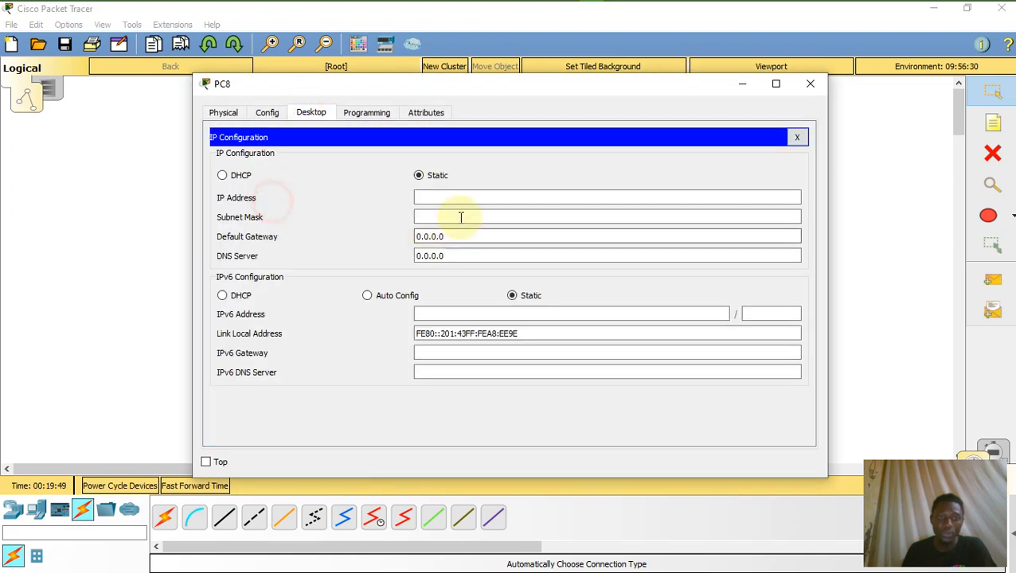
pyautogui.click(223, 175)
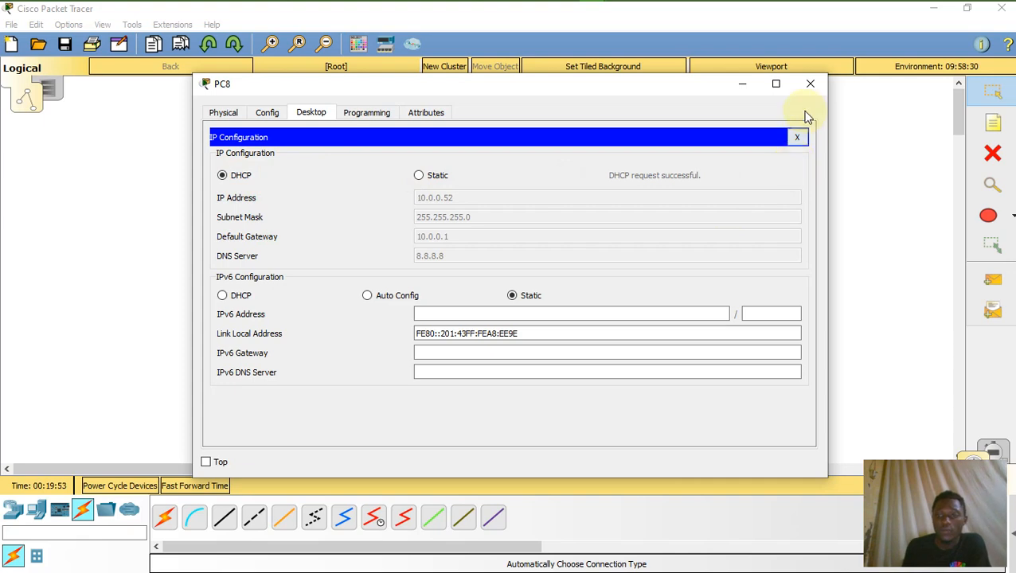
pyautogui.click(810, 86)
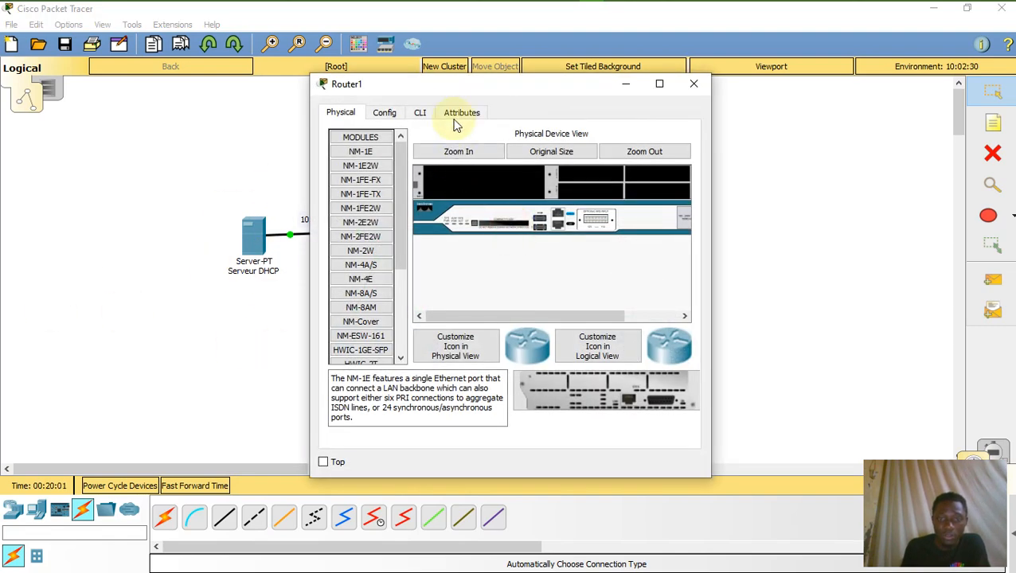
# - Open Router1's command line interface and answer NO to the initial configuration dialog to reach the Router> prompt
pyautogui.click(420, 113)
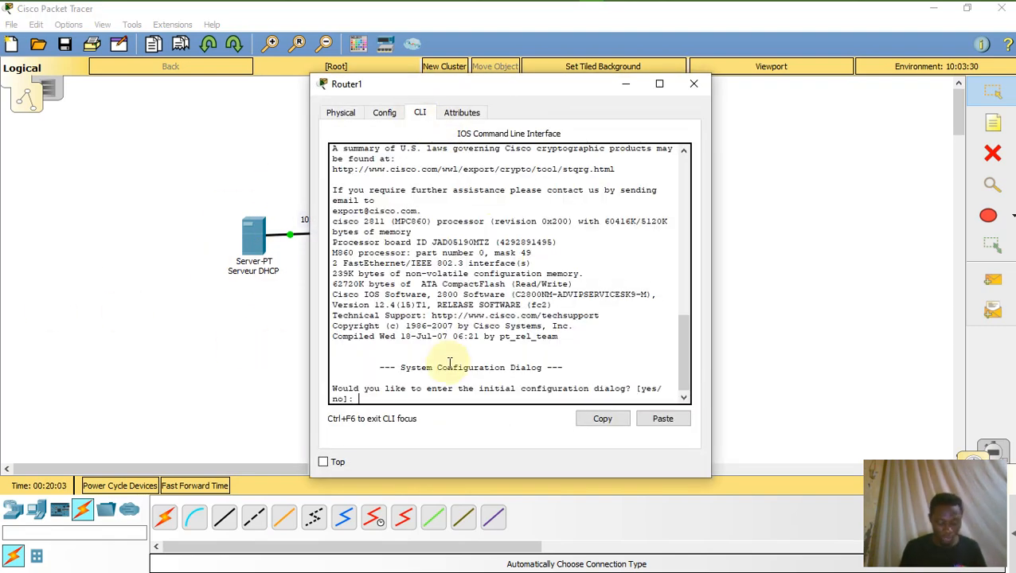
pyautogui.write('NO')
pyautogui.press('Return')
pyautogui.press('Return')
pyautogui.press('Return')
pyautogui.press('Return')
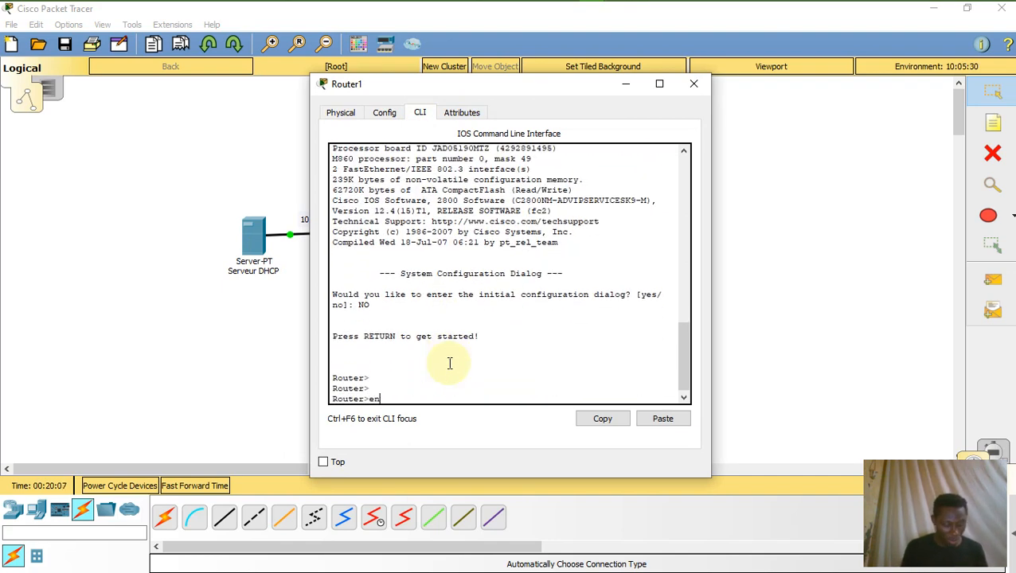
# - Enter privileged mode with enable and global configuration mode with configure terminal on Router1
pyautogui.write('en')
pyautogui.press('Tab')
pyautogui.press('Return')
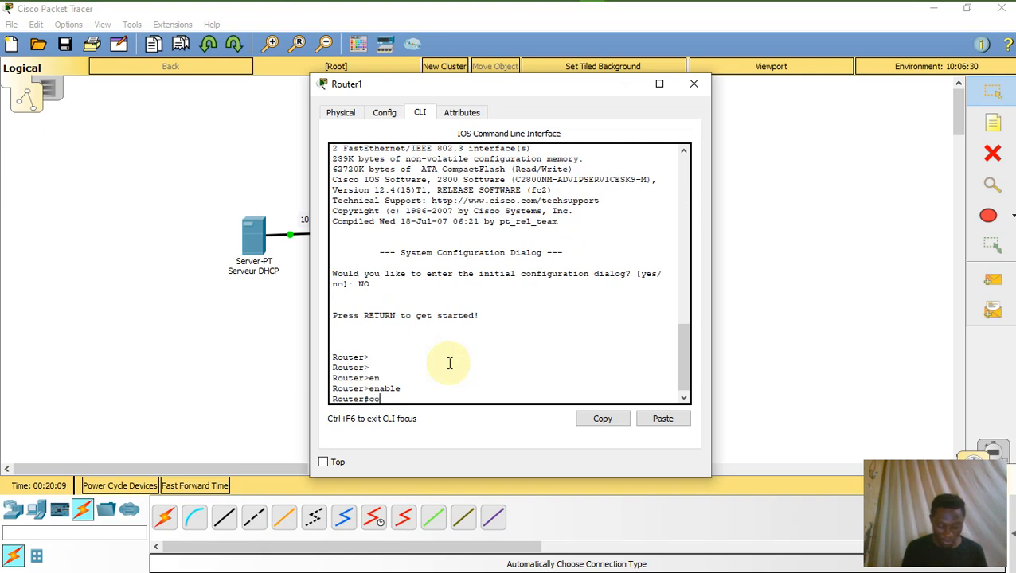
pyautogui.write('conf')
pyautogui.press('Tab')
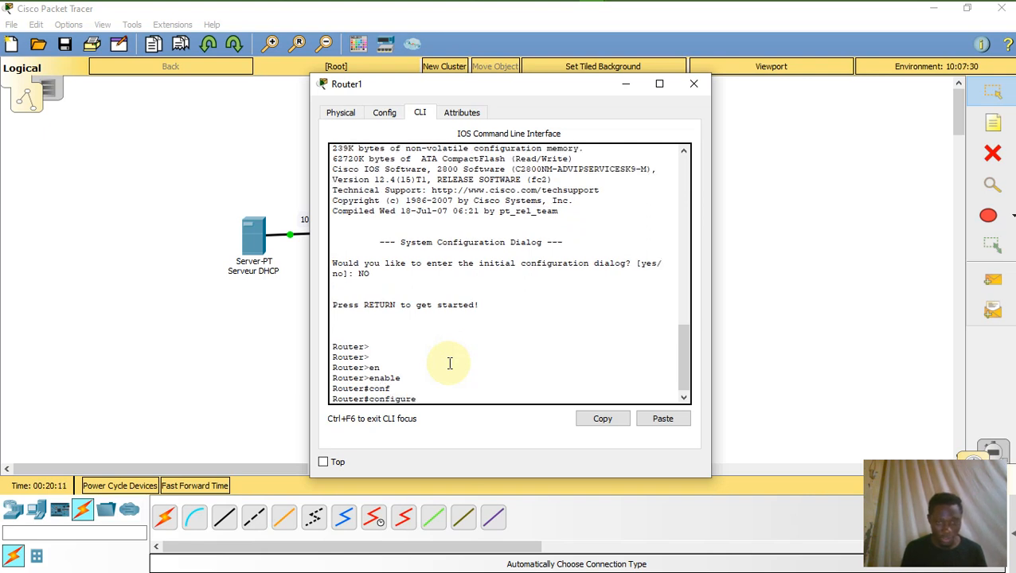
pyautogui.write('t')
pyautogui.press('Tab')
pyautogui.press('Return')
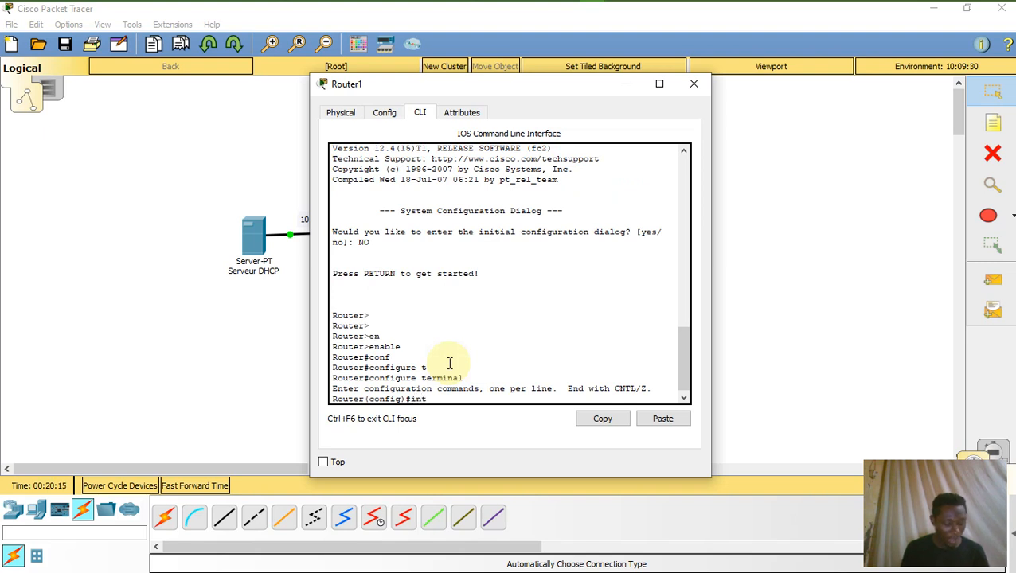
# - Enter interface configuration mode on Router1 with the command interface fastEthernet 0/0
pyautogui.write('int')
pyautogui.press('Tab')
pyautogui.write('f')
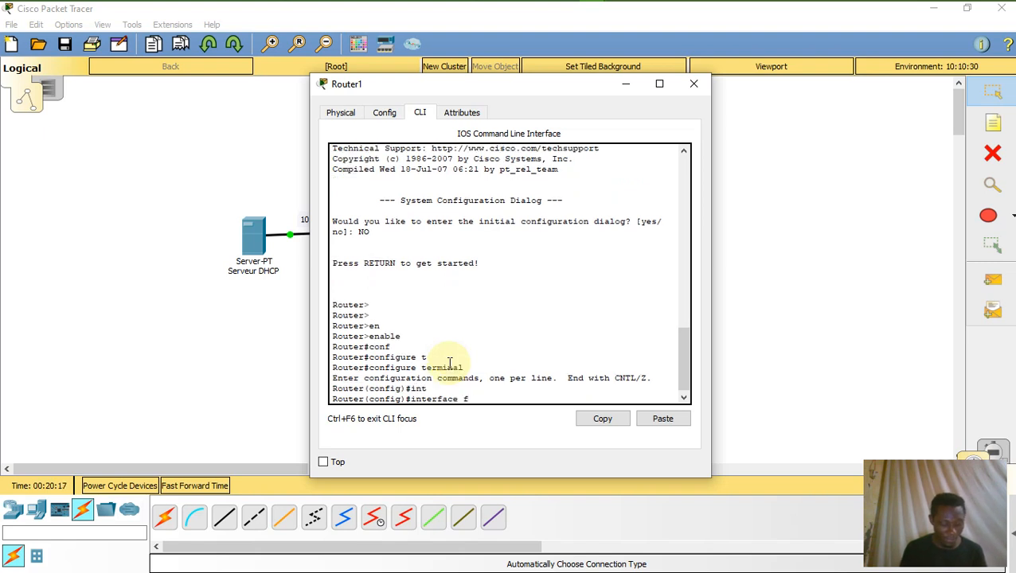
pyautogui.write('a')
pyautogui.press('Tab')
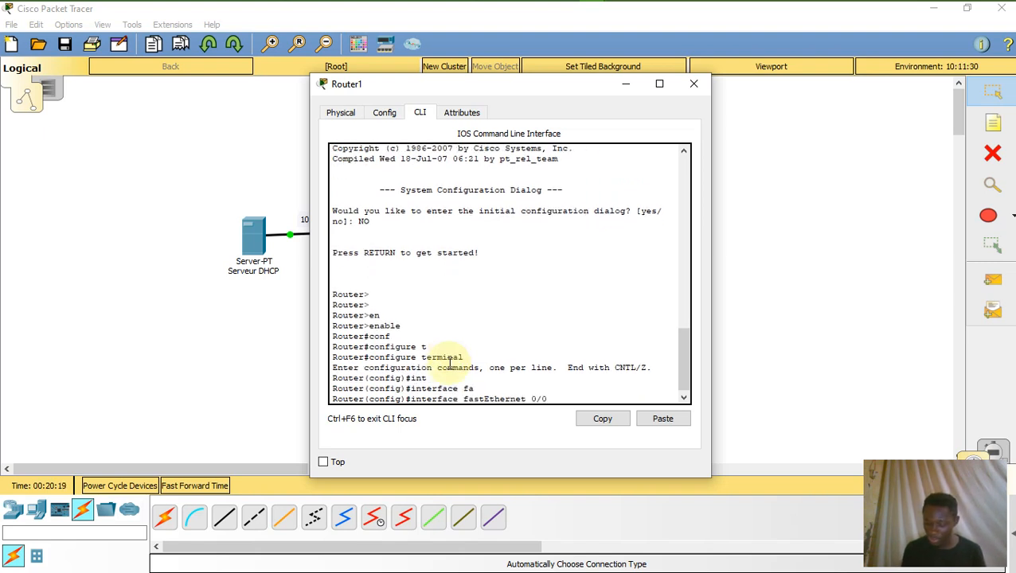
pyautogui.write('0/0')
pyautogui.press('Return')
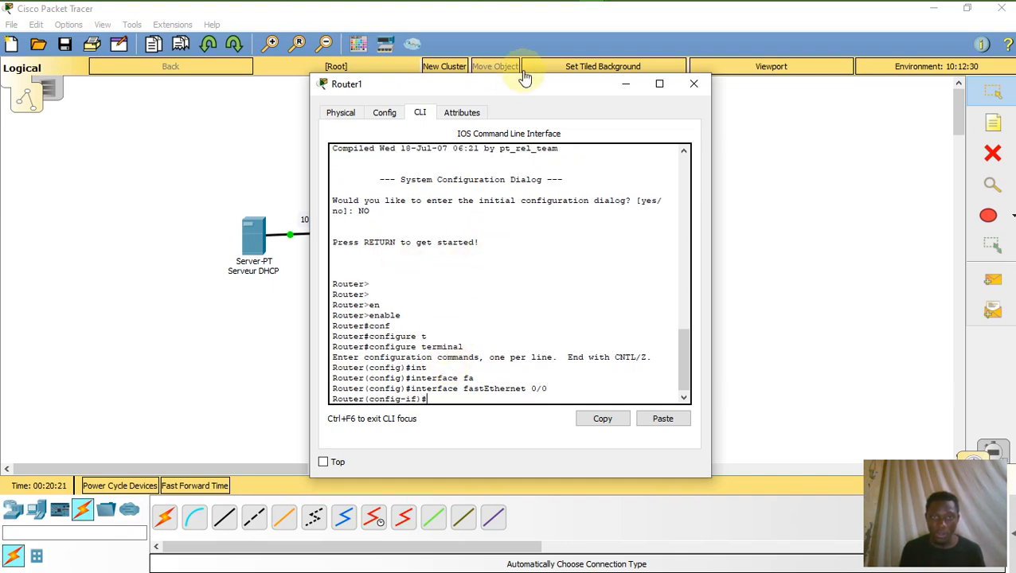
# - Move the Router1 window clear of the topology and activate FastEthernet 0/0 with the no sh command
pyautogui.moveTo(519, 87); pyautogui.dragTo(784, 121)
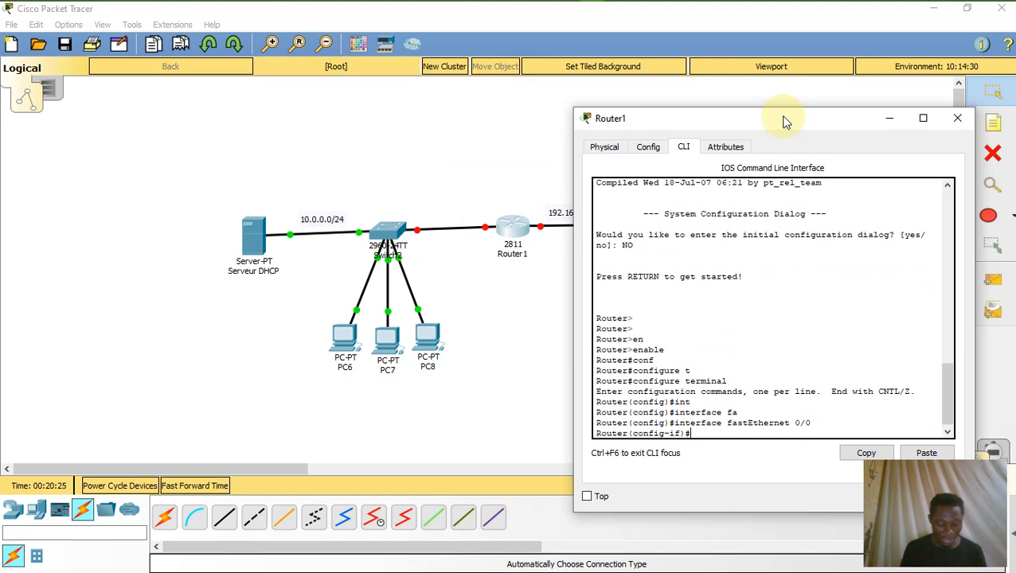
pyautogui.write('no')
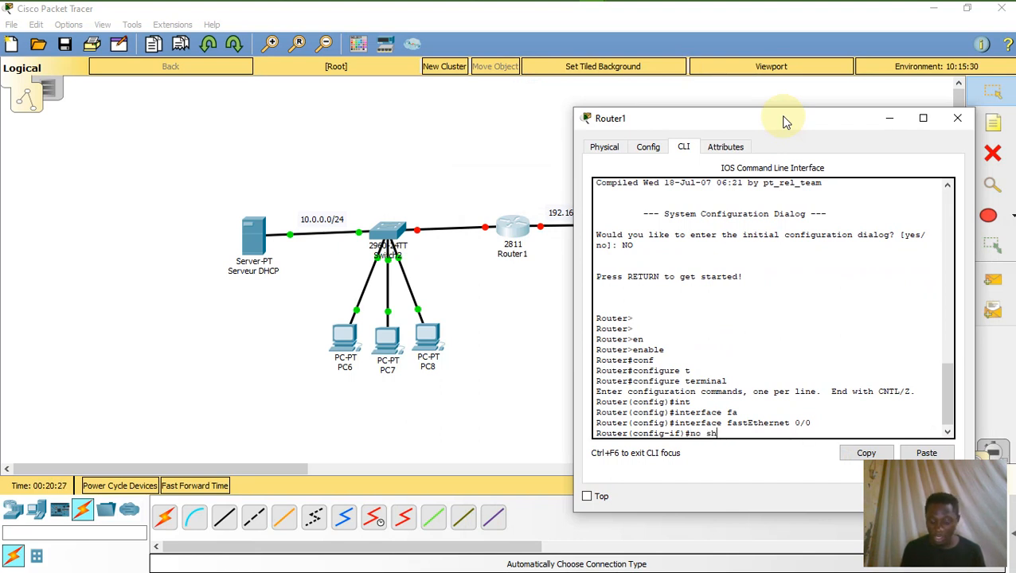
pyautogui.write(' sh')
pyautogui.press('Return')
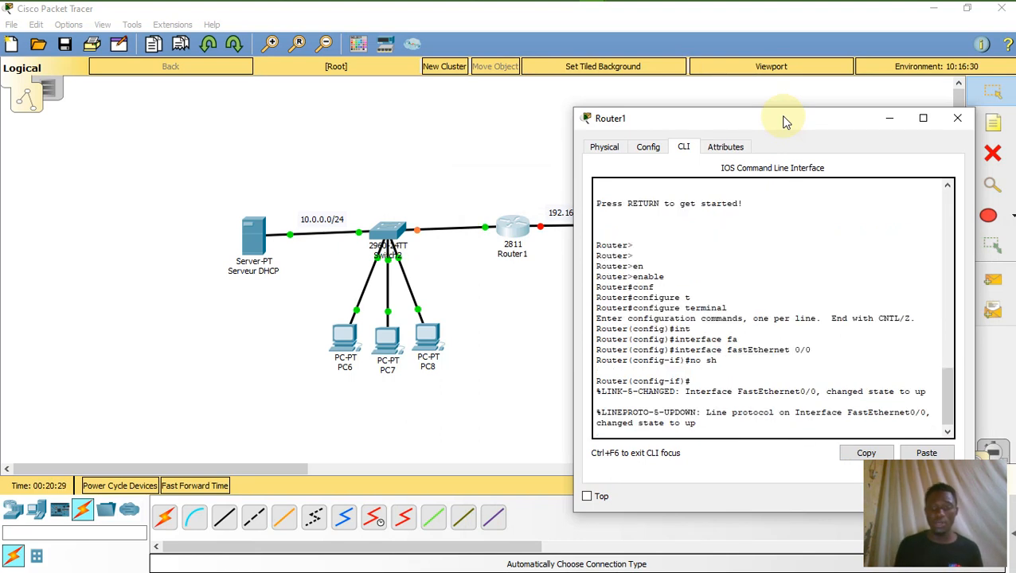
pyautogui.press('Return')
pyautogui.press('Return')
pyautogui.press('Return')
pyautogui.press('Return')
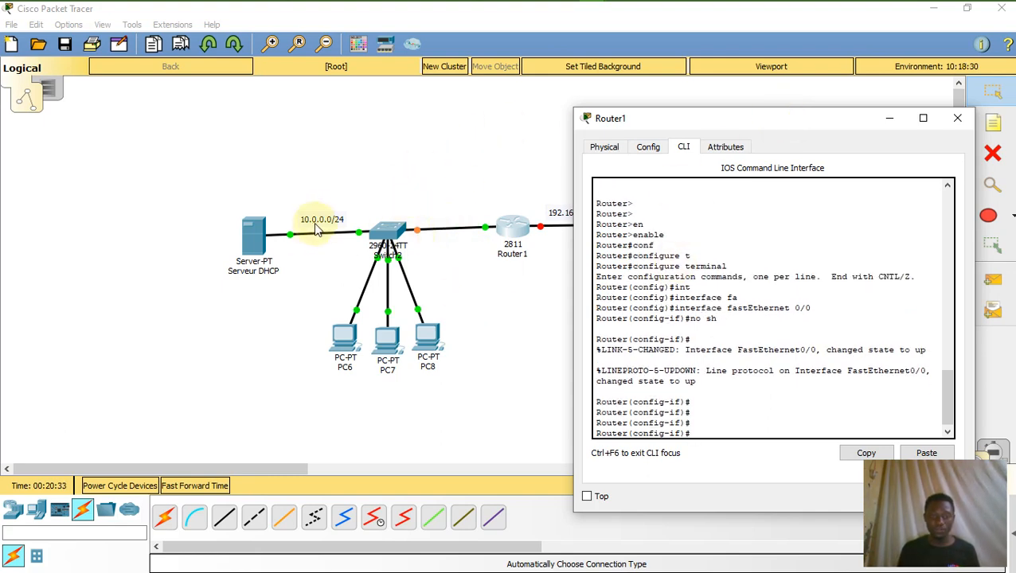
# - Move the 10.0.0.0/24 label above the link between its switch and Router1
pyautogui.moveTo(317, 220); pyautogui.dragTo(430, 215)
pyautogui.click(514, 229)
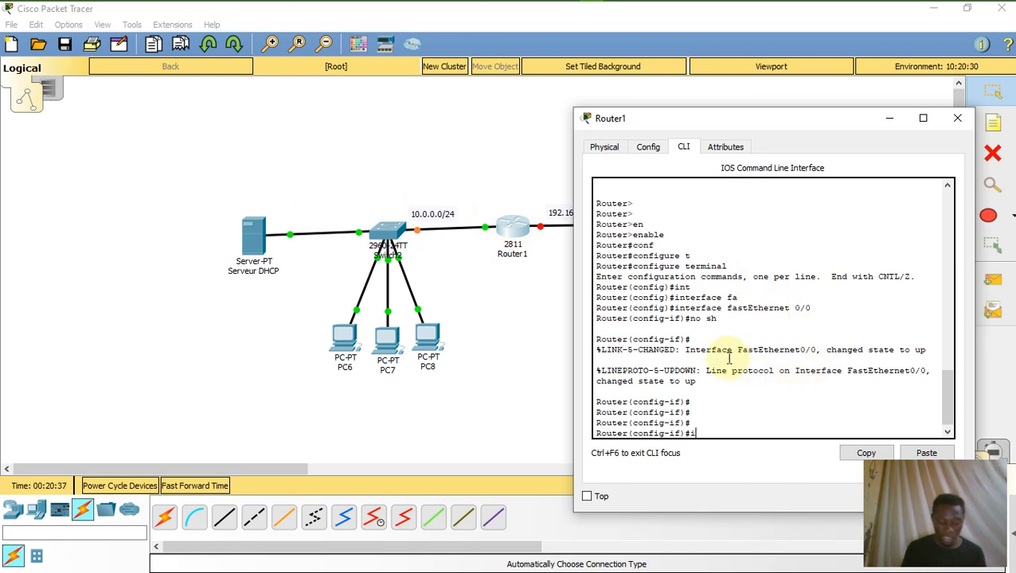
# - Assign IP address 10.0.0.1 with subnet mask 255.255.255.0 to Router1's FastEthernet 0/0 interface
pyautogui.write('ipp')
pyautogui.press('BackSpace')
pyautogui.press('BackSpace')
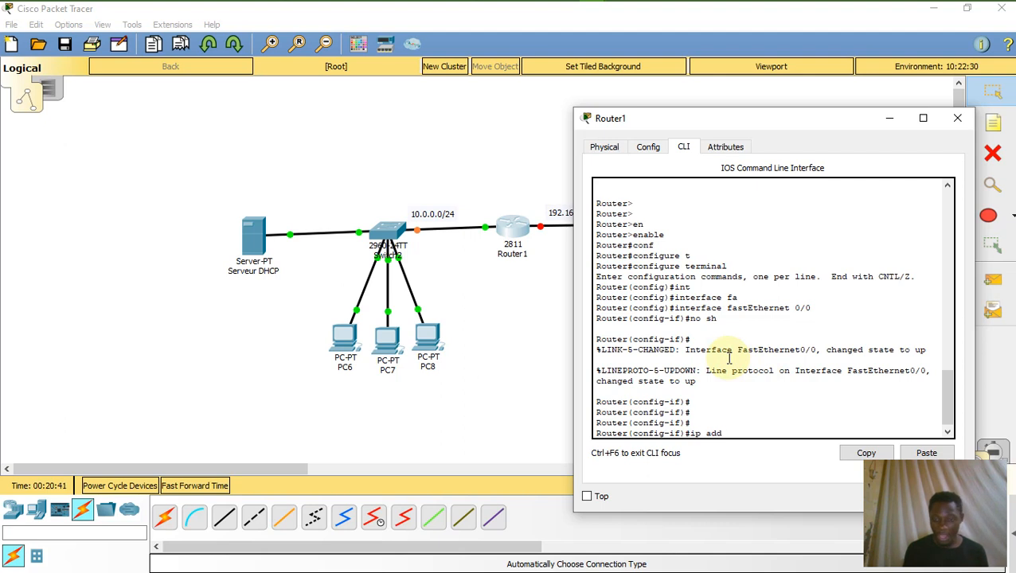
pyautogui.write('add 10.0.0.1 255')
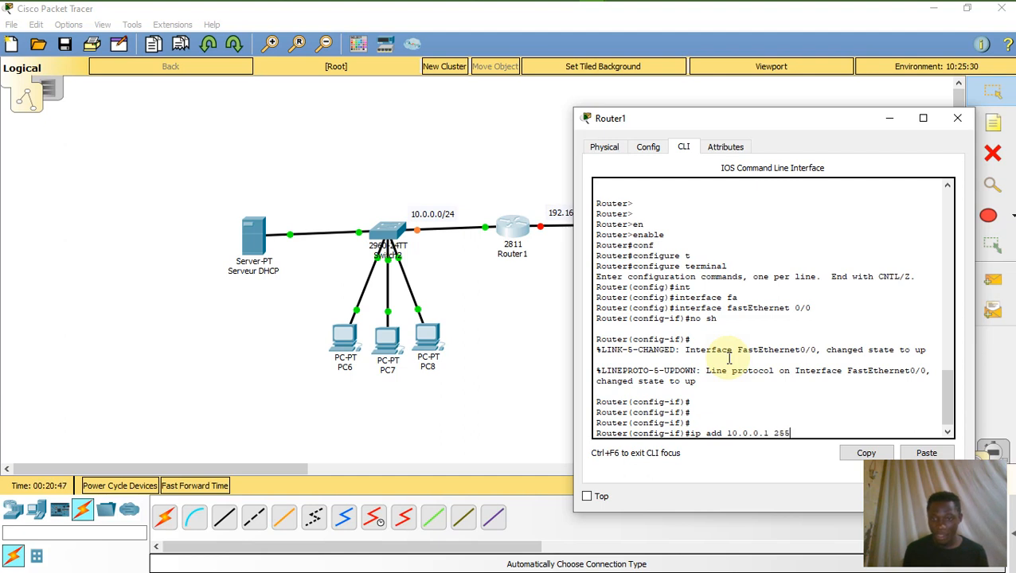
pyautogui.write('.255.255.0')
pyautogui.press('Return')
# - Leave interface configuration mode with ex and return to global configuration mode on Router1
pyautogui.write('er(config-if)#e')
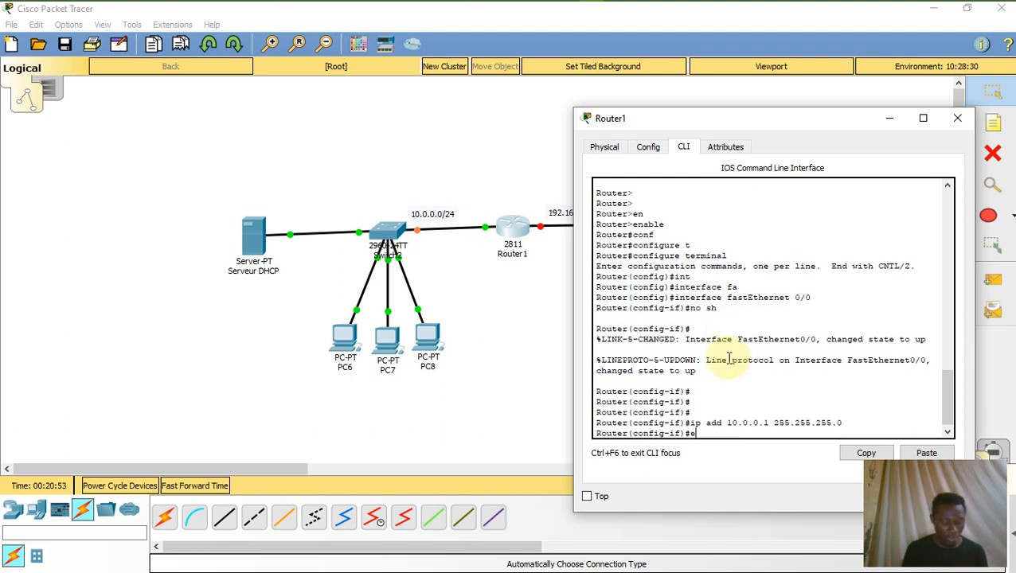
pyautogui.write('x')
pyautogui.press('Return')
pyautogui.press('Return')
pyautogui.press('Return')
pyautogui.press('Return')
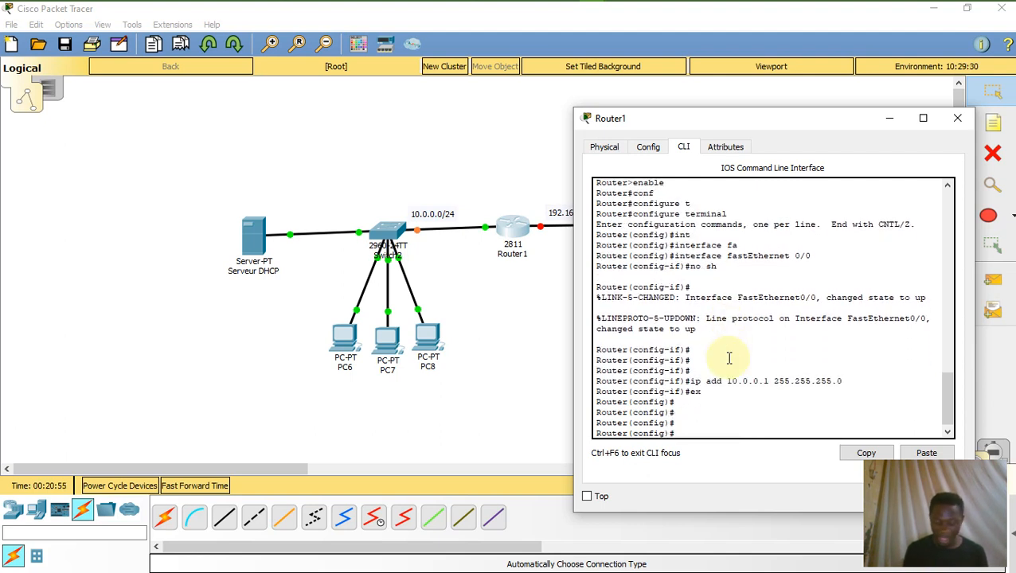
# - Assign IP address 192.168.40.1 with subnet mask 255.255.255.0 to Router1's FastEthernet 0/1 interface
pyautogui.write('int')
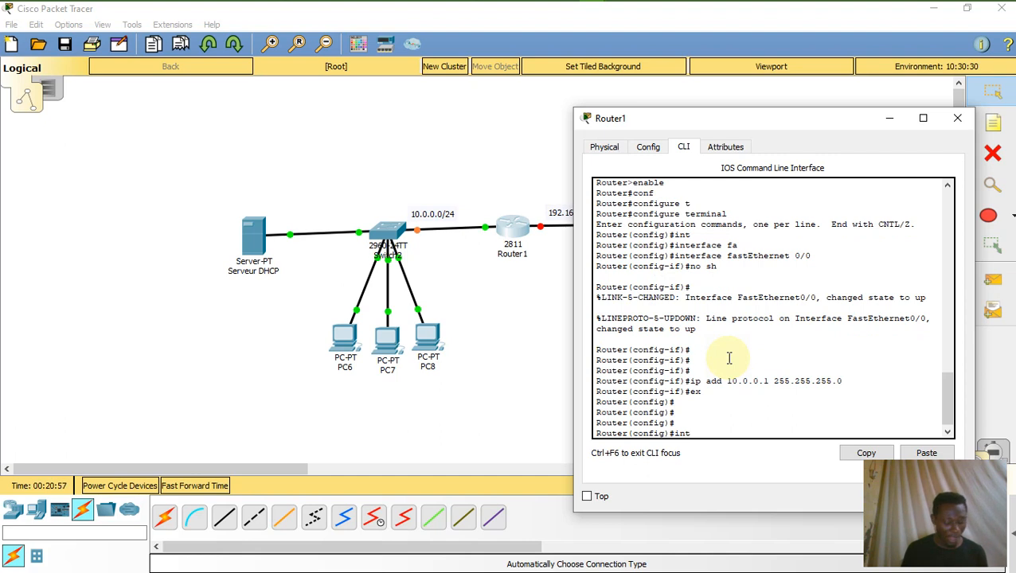
pyautogui.write(' fa')
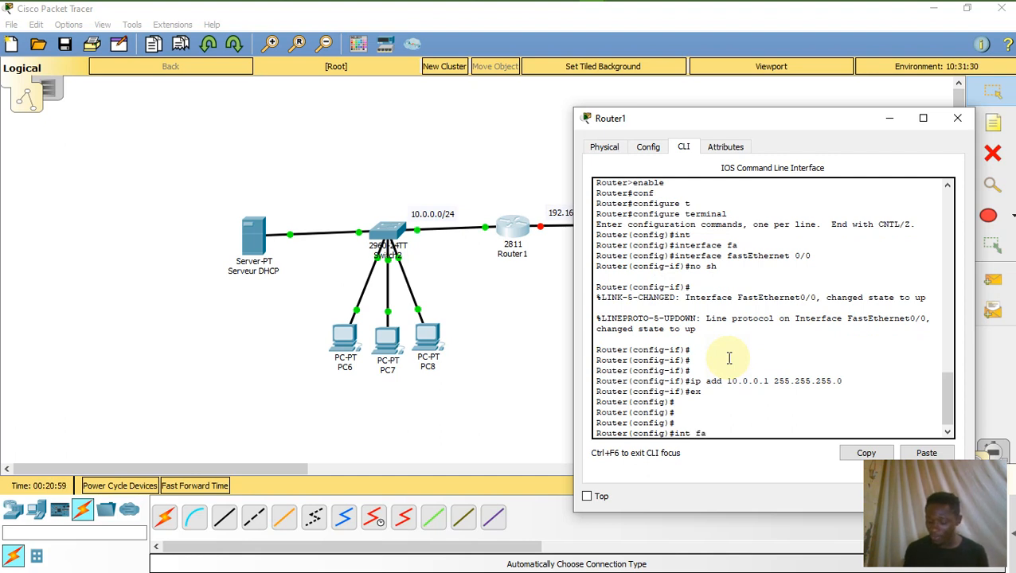
pyautogui.write('0/1')
pyautogui.press('Return')
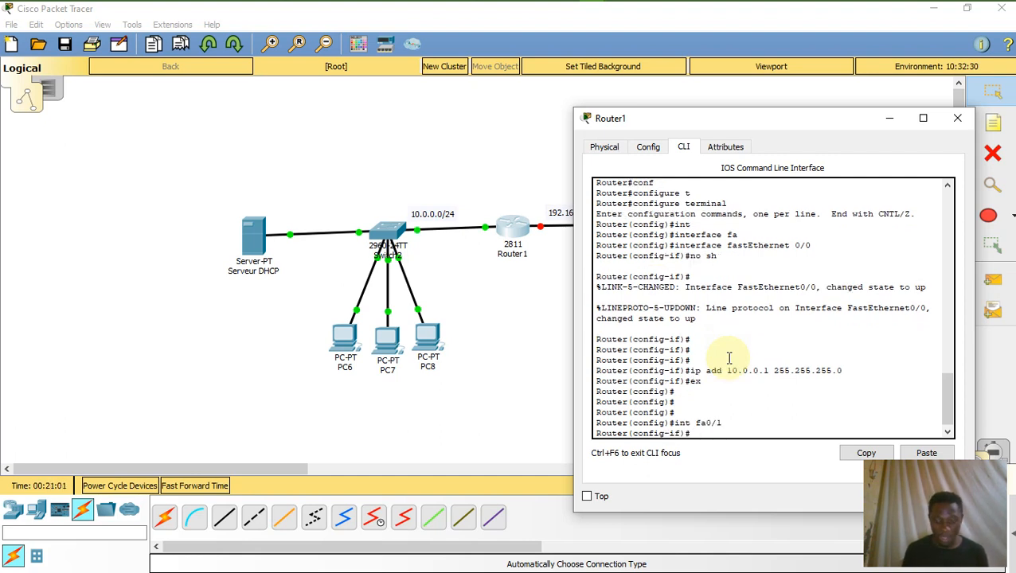
pyautogui.write('ip add')
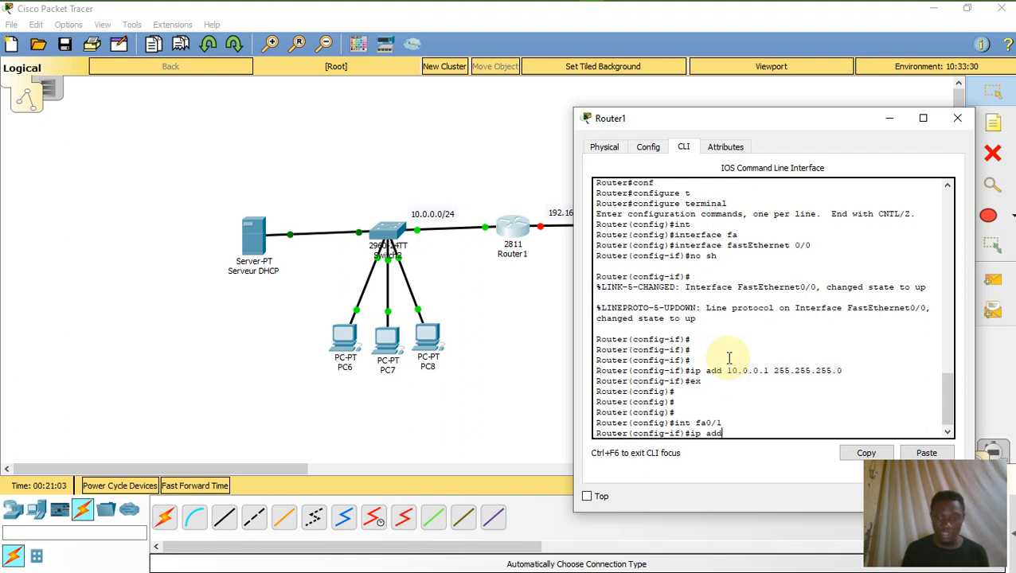
pyautogui.write(' 1921.168')
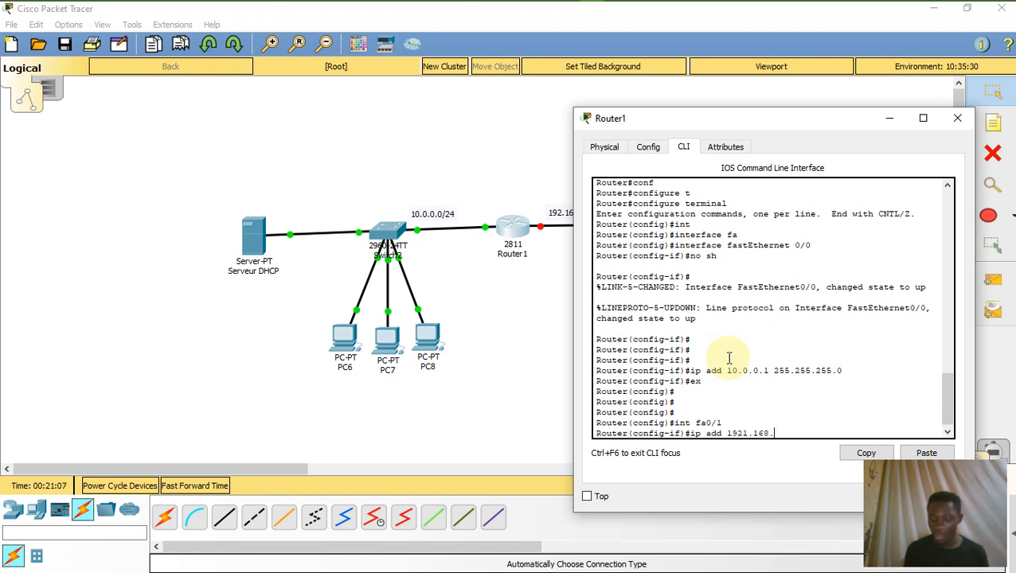
pyautogui.write('.40.1 255.255.255')
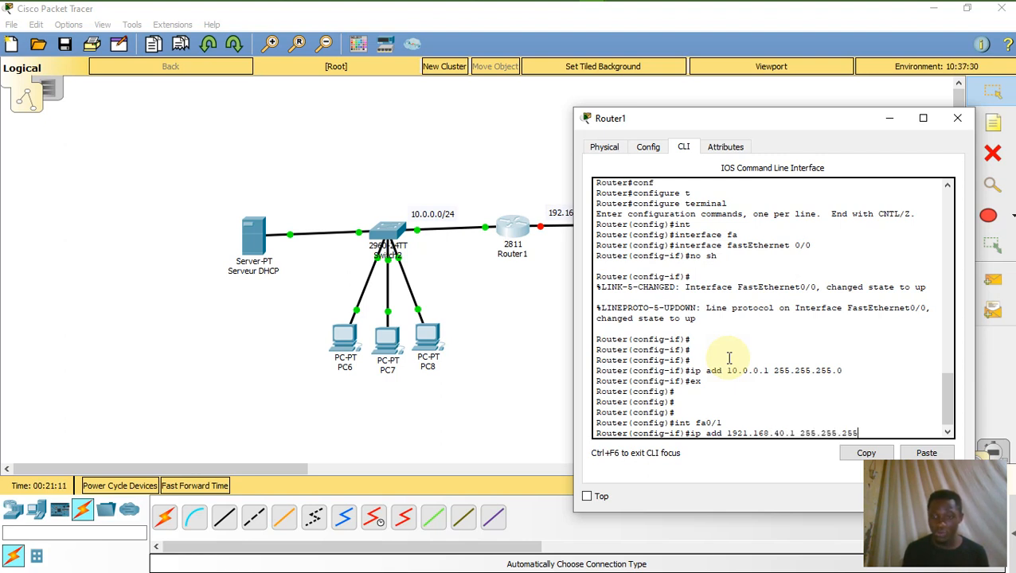
pyautogui.write('.0')
pyautogui.press('Return')
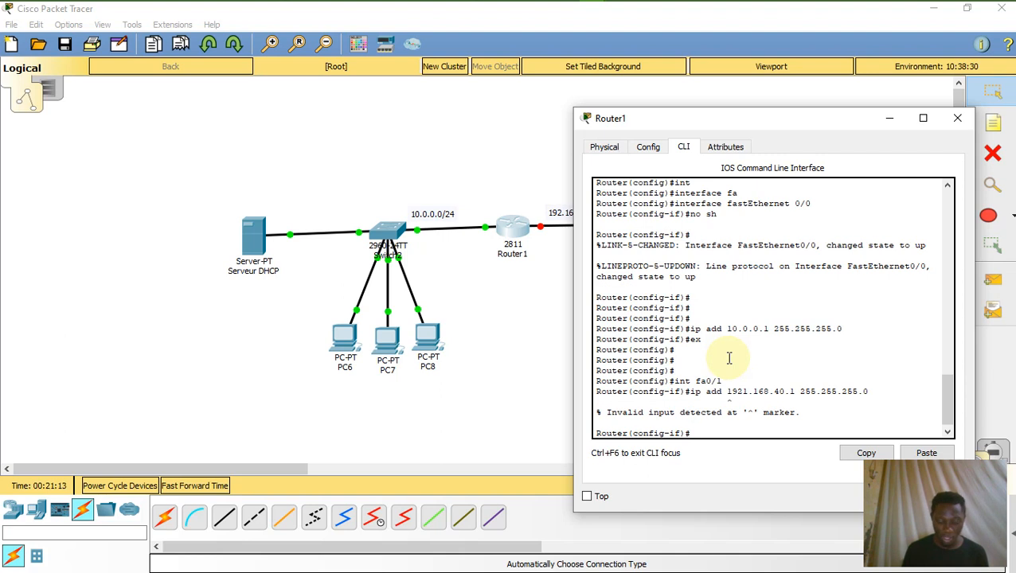
pyautogui.press('Up')
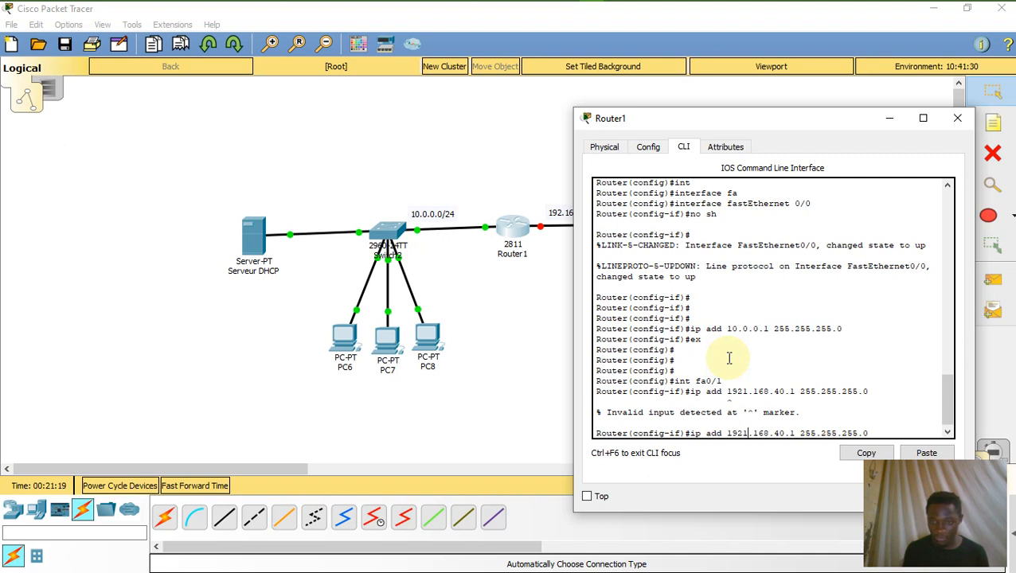
pyautogui.press('BackSpace')
pyautogui.press('Return')
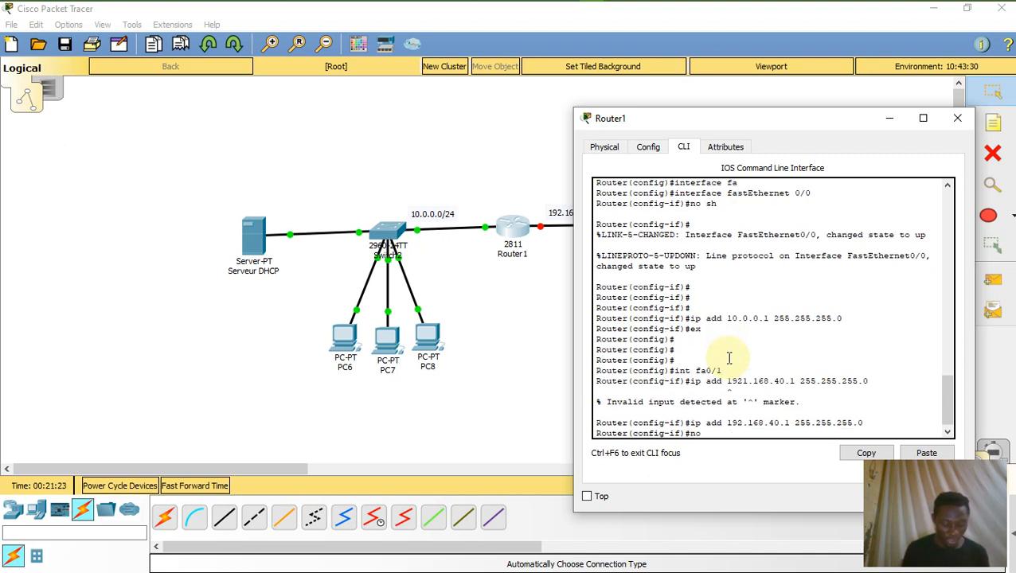
# - Activate Router1's FastEthernet 0/1 interface with the no sh command and fast-forward the simulation time
pyautogui.press('Return')
pyautogui.press('Return')
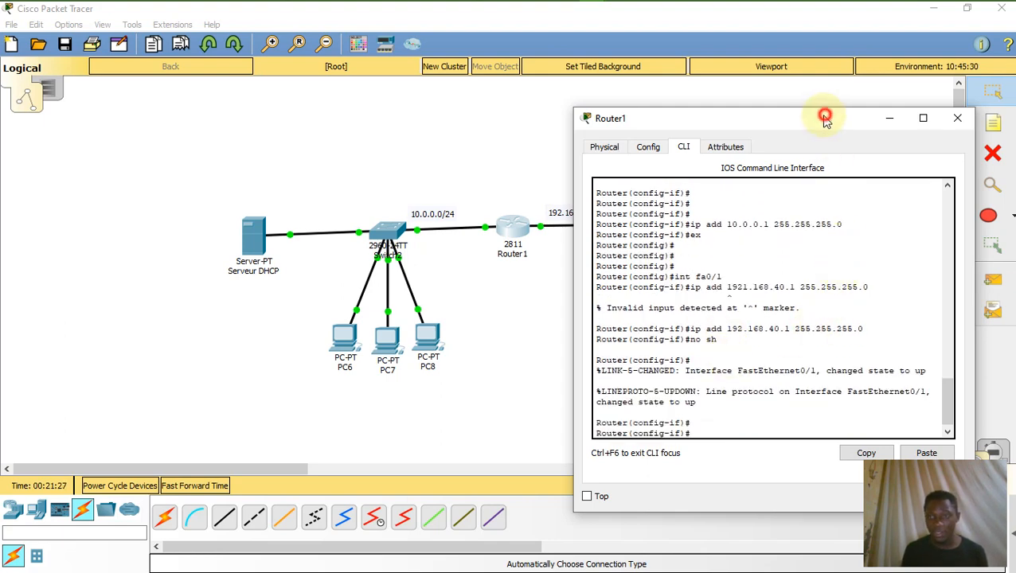
pyautogui.moveTo(826, 119); pyautogui.dragTo(296, 182)
pyautogui.click(358, 181)
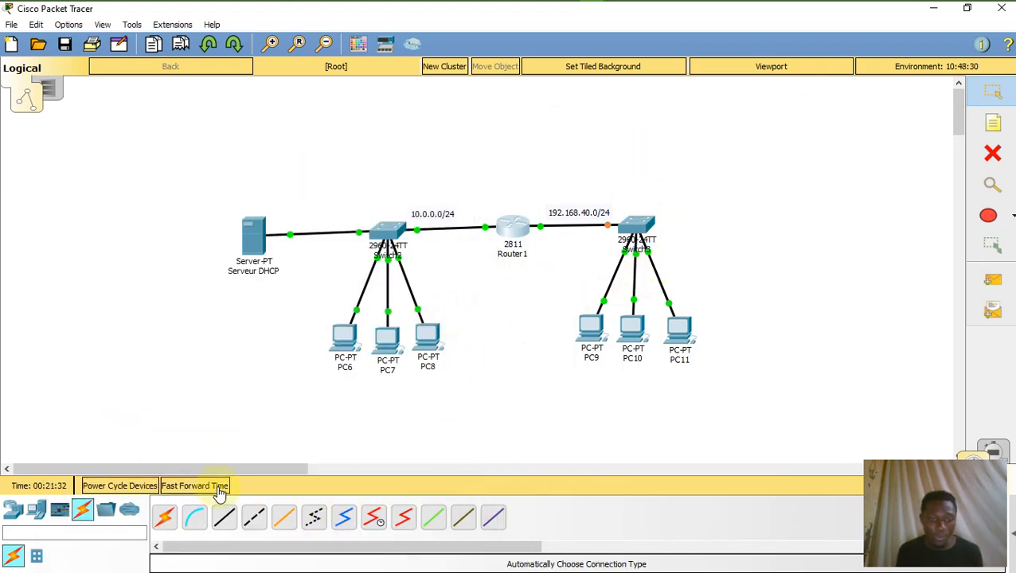
pyautogui.click(203, 485)
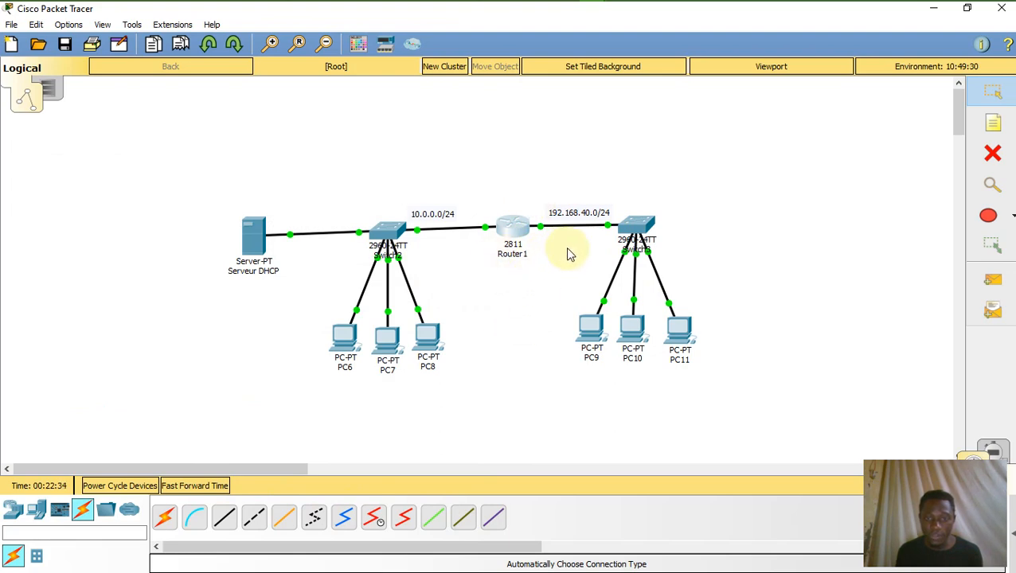
# - Set PC9's IP configuration to DHCP and close its window
pyautogui.click(591, 327)
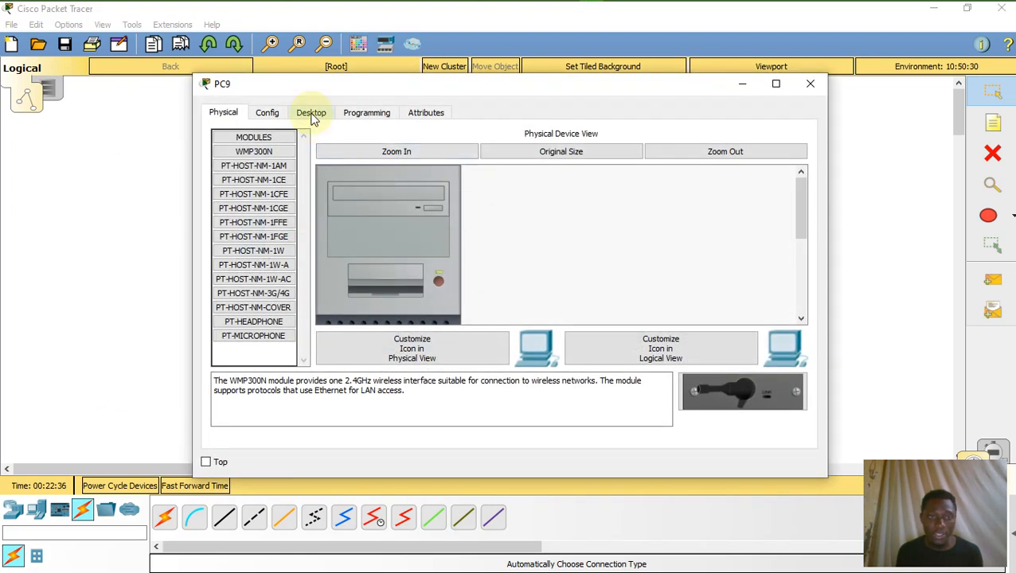
pyautogui.click(309, 112)
pyautogui.click(279, 175)
pyautogui.click(237, 175)
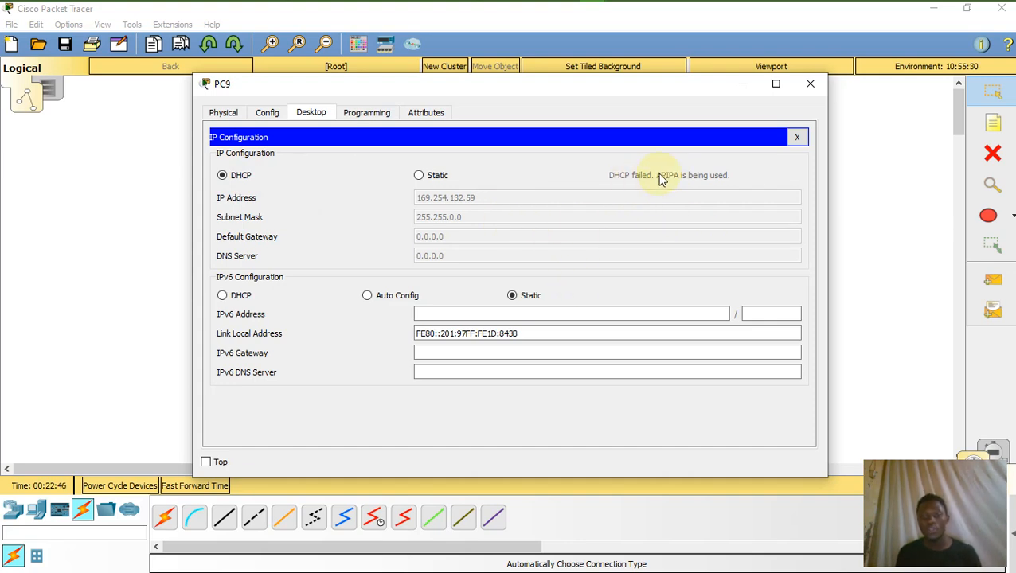
pyautogui.click(799, 90)
# - Enable the preference to always show port labels in the logical workspace
pyautogui.click(513, 228)
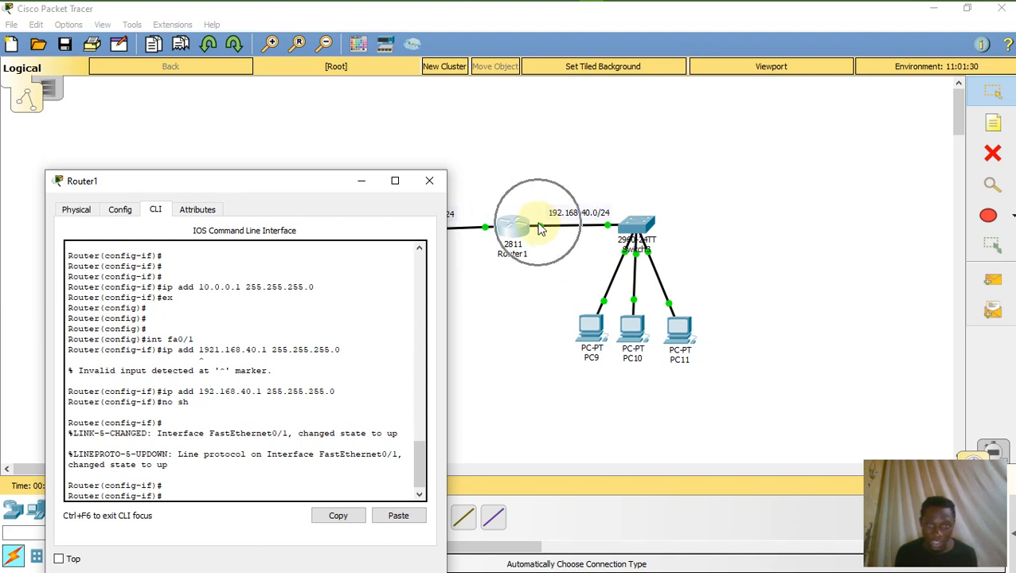
pyautogui.click(461, 128)
pyautogui.click(69, 25)
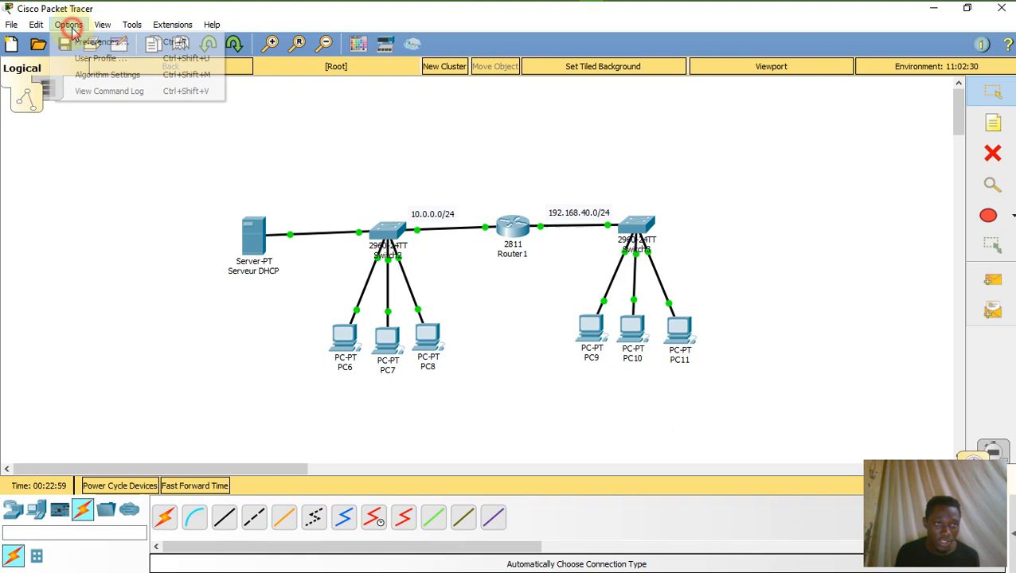
pyautogui.click(120, 44)
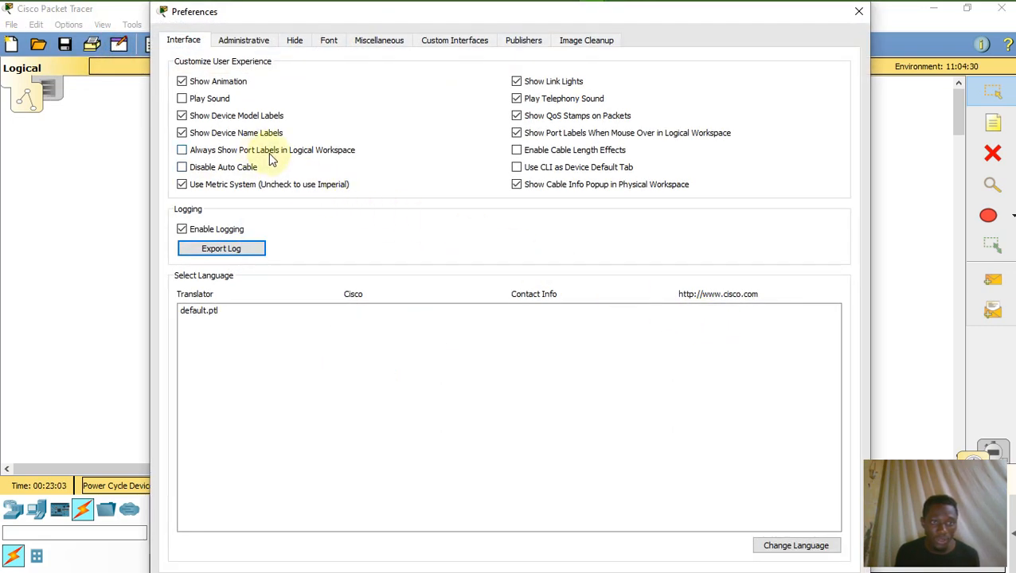
pyautogui.click(181, 150)
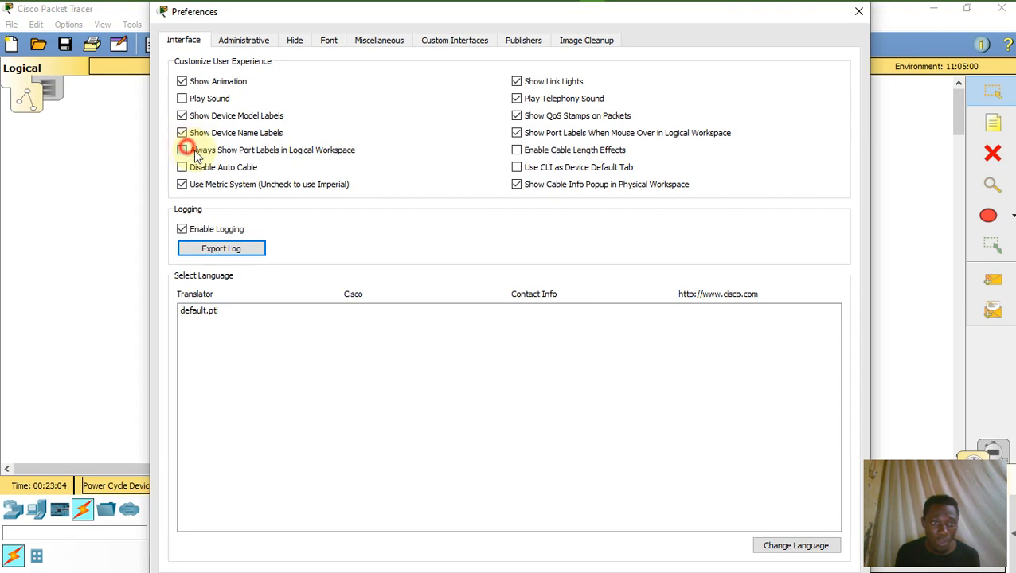
pyautogui.click(863, 12)
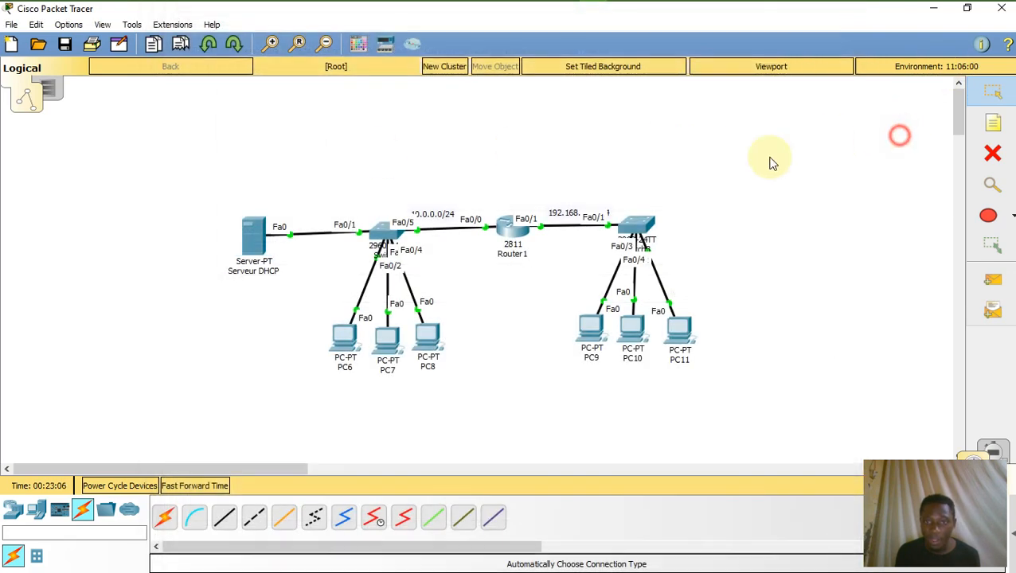
# - Set the IP helper address on Router1's FastEthernet 0/1 interface to the DHCP server, 10.0.0.100
pyautogui.click(509, 230)
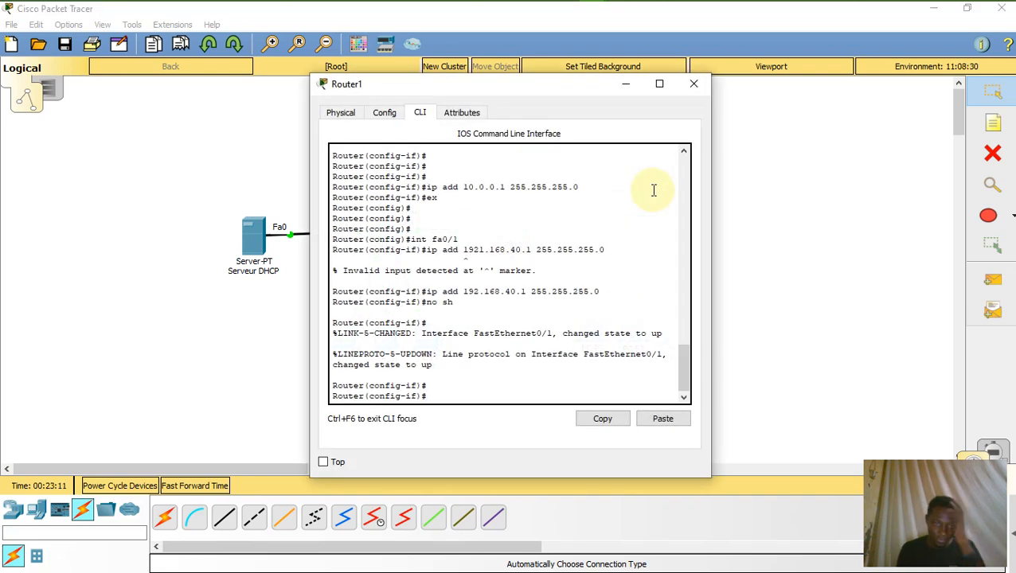
pyautogui.moveTo(438, 396); pyautogui.dragTo(317, 397)
pyautogui.click(447, 390)
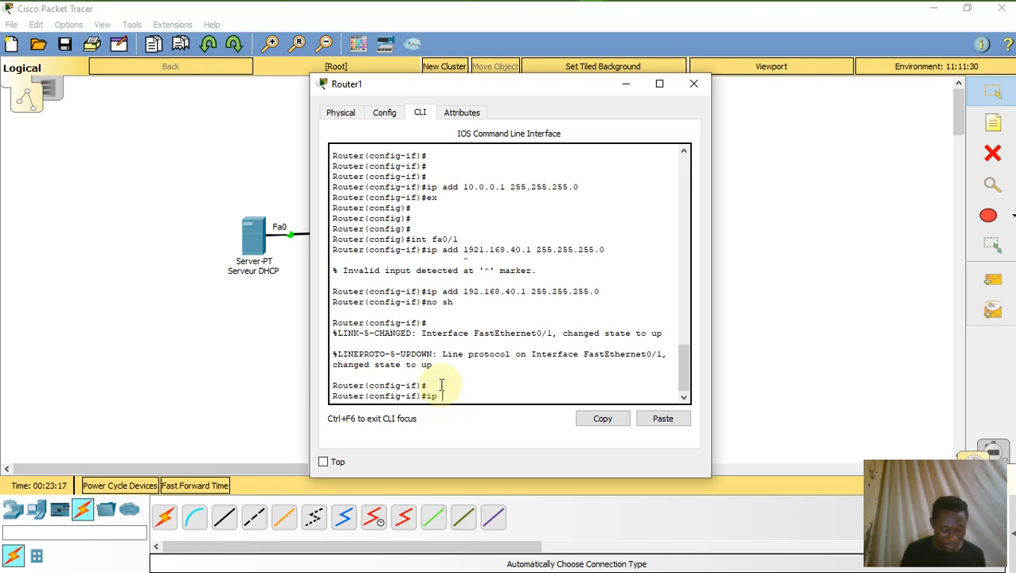
pyautogui.write('ip hel')
pyautogui.press('Tab')
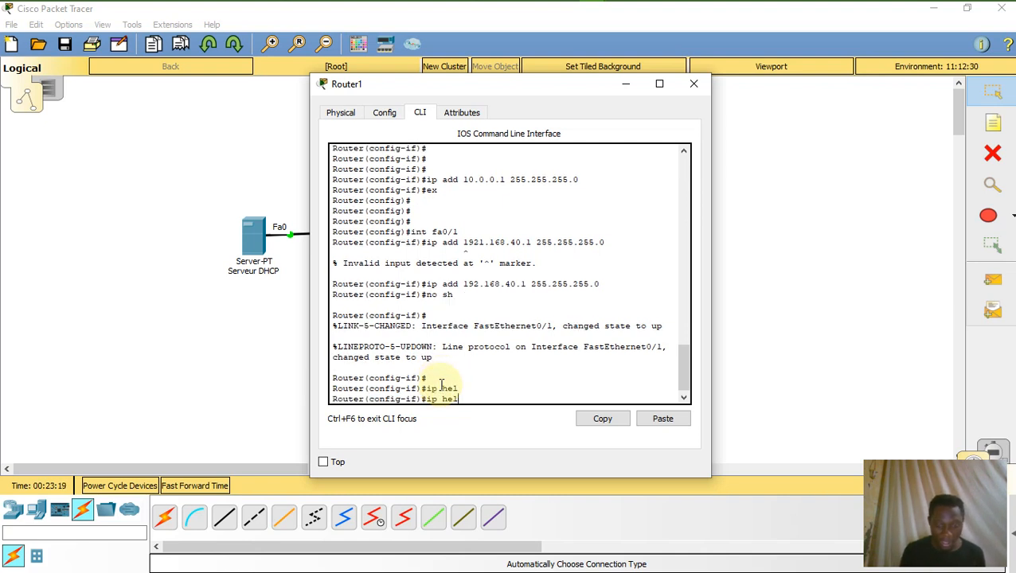
pyautogui.write('p')
pyautogui.press('Tab')
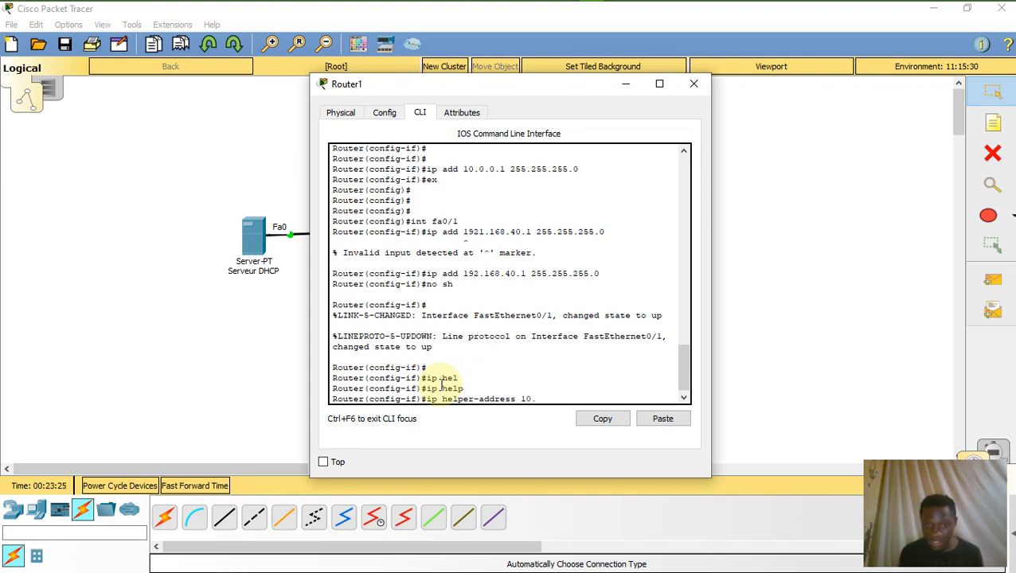
pyautogui.write('10.0.0.100')
pyautogui.press('Return')
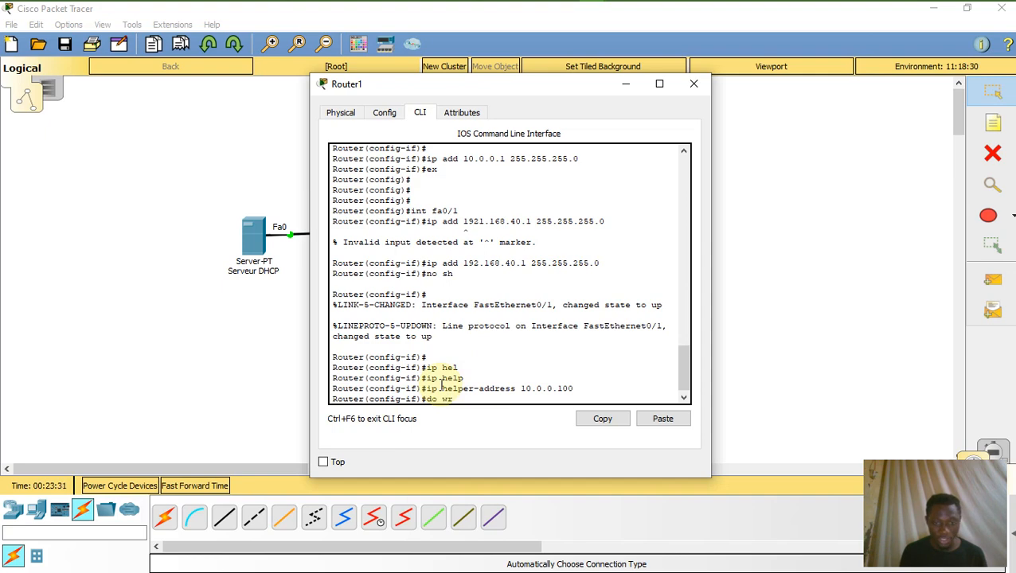
# - Save Router1's running configuration with do wr and close its window
pyautogui.press('Return')
pyautogui.press('Return')
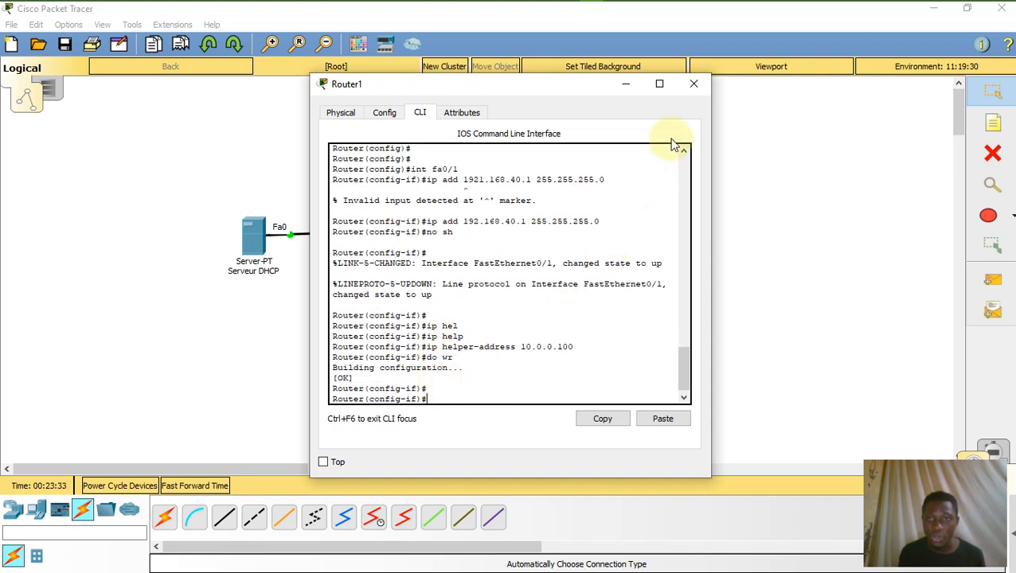
pyautogui.click(694, 83)
# - Set PC10's IP configuration to DHCP, then minimize its window
pyautogui.click(632, 329)
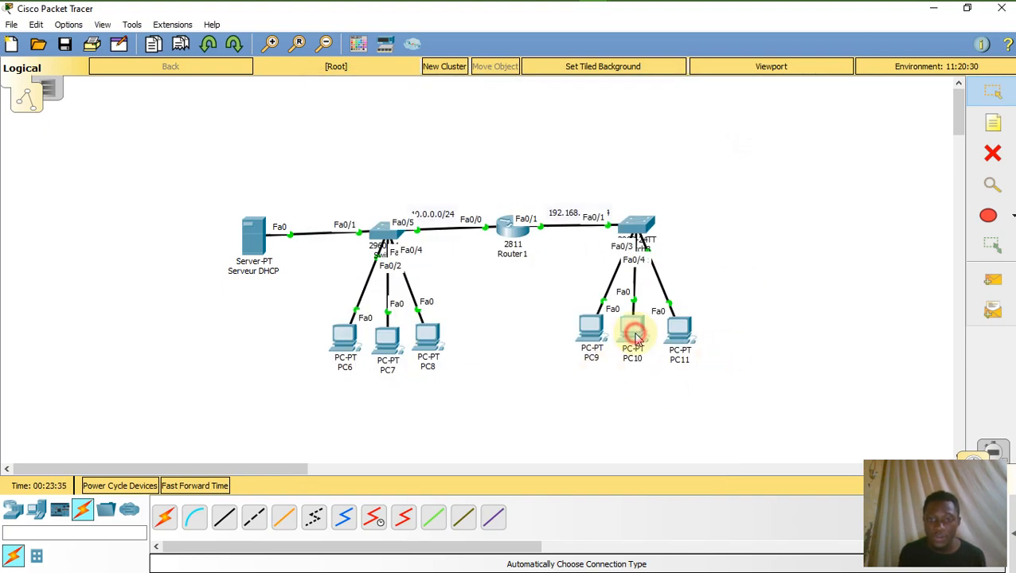
pyautogui.click(310, 112)
pyautogui.click(269, 188)
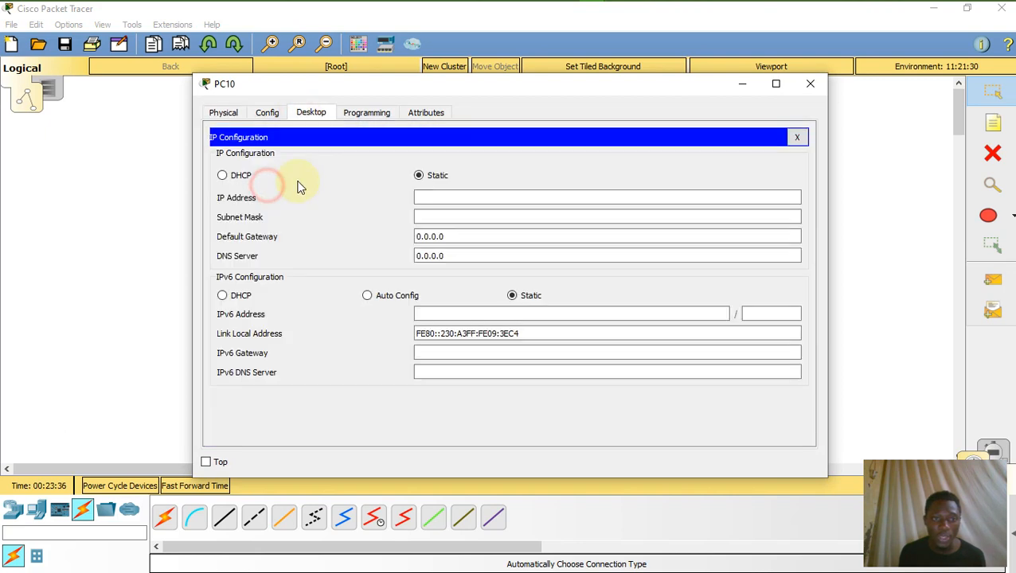
pyautogui.click(245, 180)
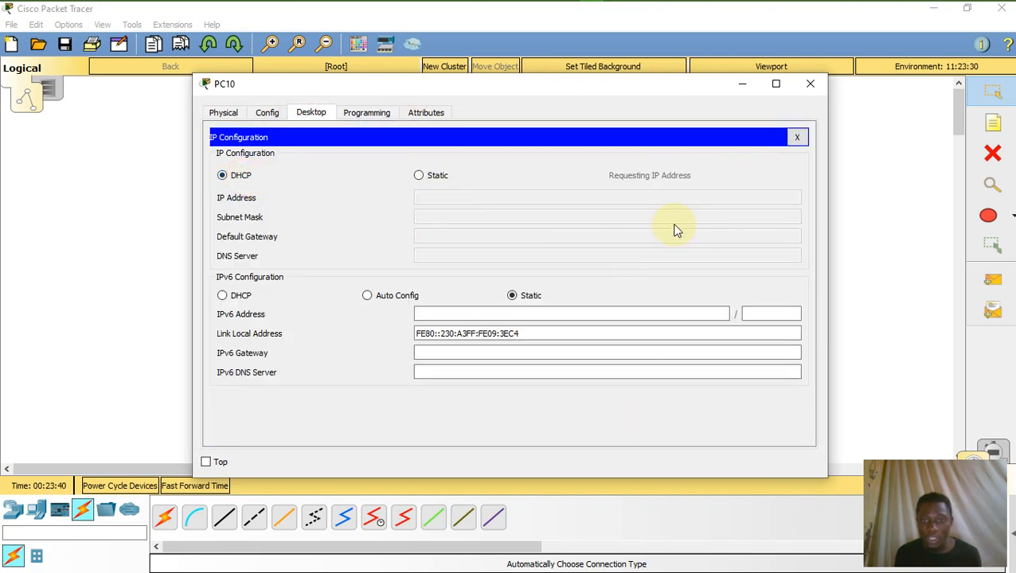
pyautogui.moveTo(613, 106); pyautogui.dragTo(546, 118)
pyautogui.click(685, 104)
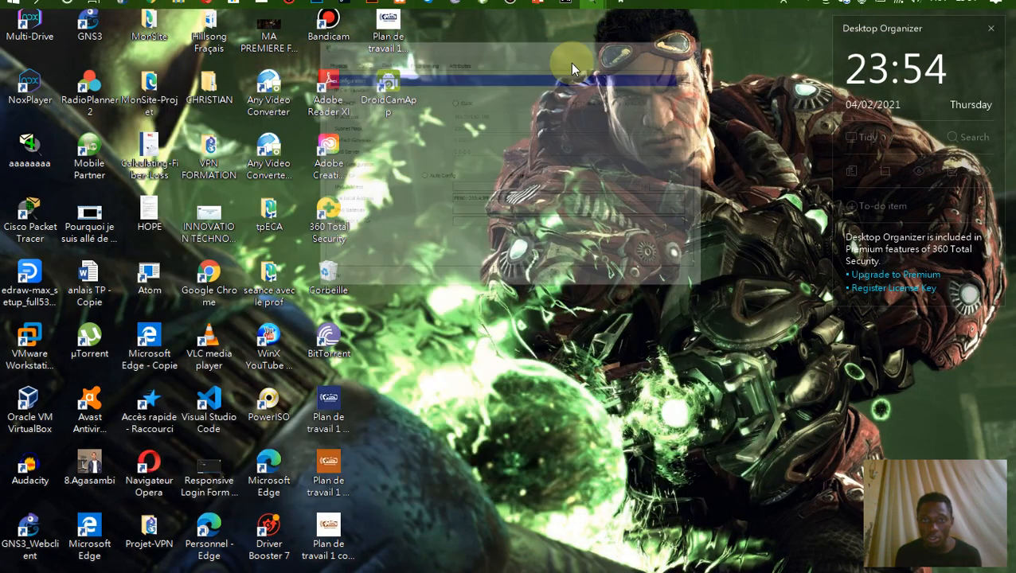
# - Return to the network topology and request a DHCP address on PC9 again
pyautogui.moveTo(591, 12)
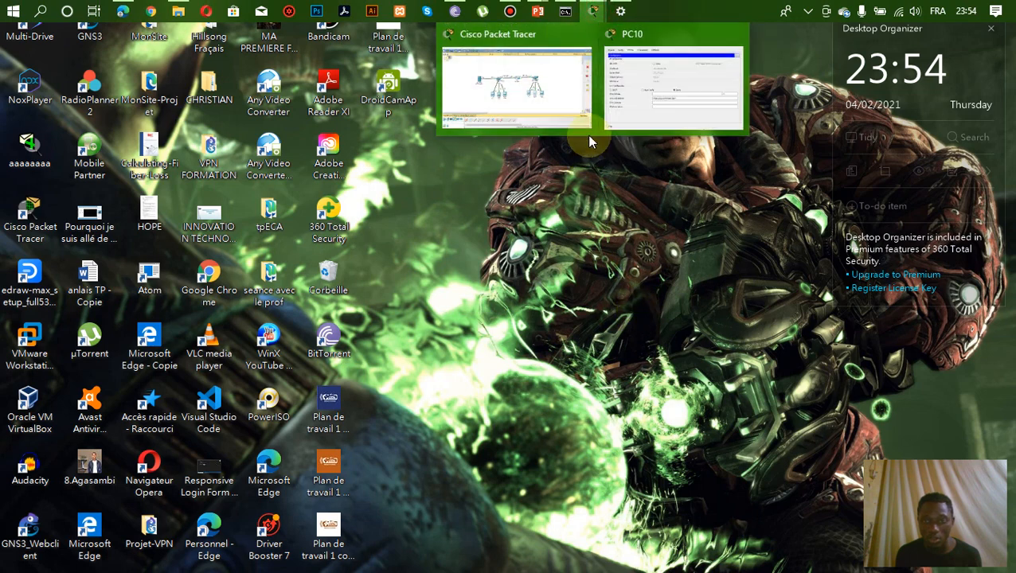
pyautogui.click(538, 91)
pyautogui.click(590, 329)
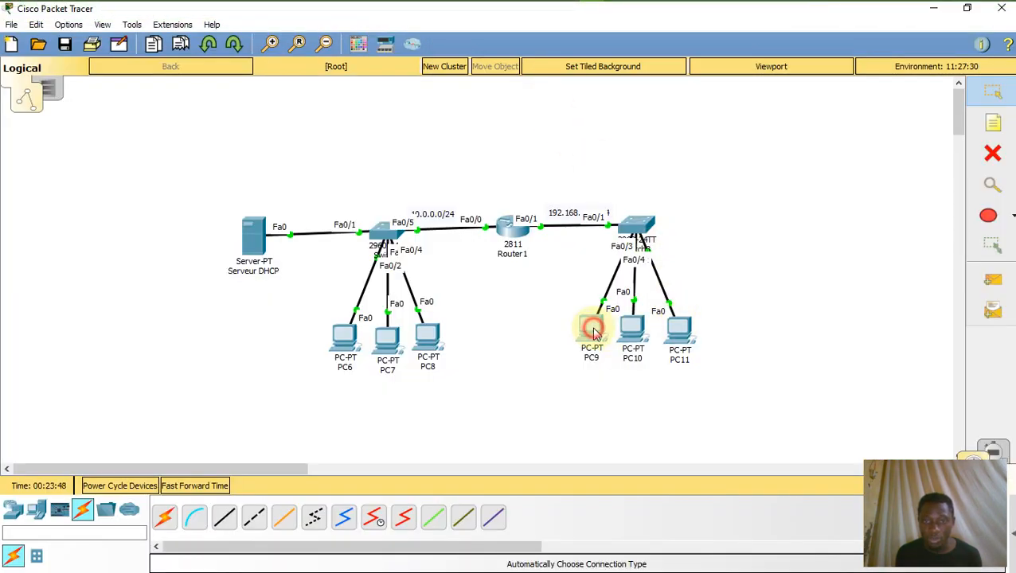
pyautogui.click(270, 171)
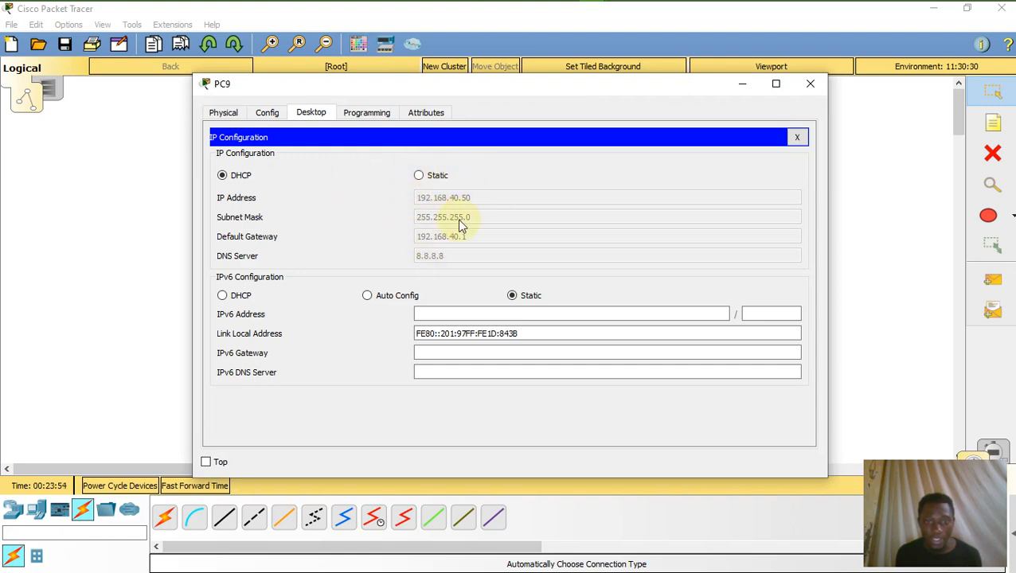
pyautogui.click(809, 83)
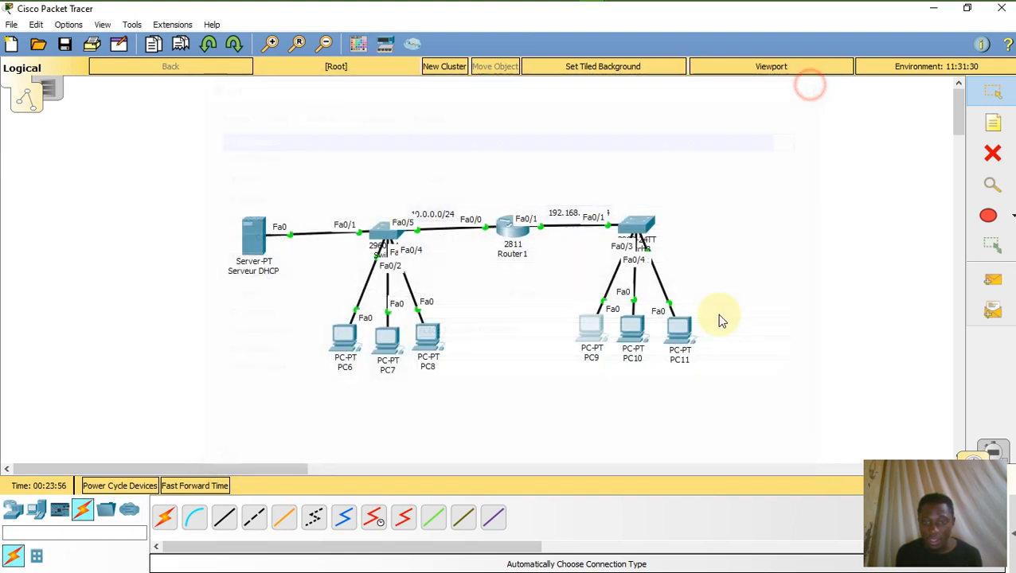
# - Renew PC10's DHCP request by switching its IP configuration to static and back to DHCP, and close its window
pyautogui.click(635, 326)
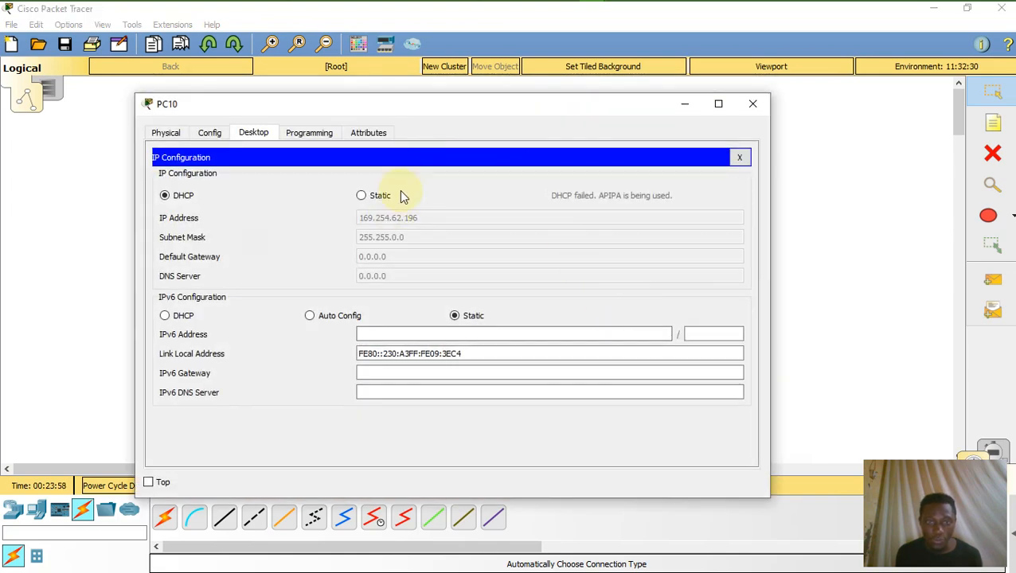
pyautogui.click(379, 196)
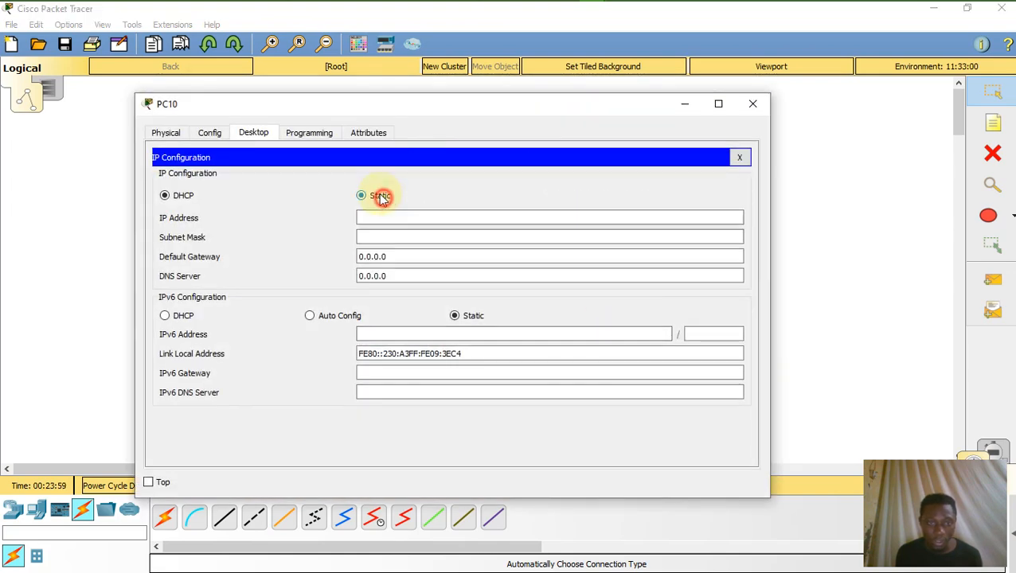
pyautogui.click(166, 196)
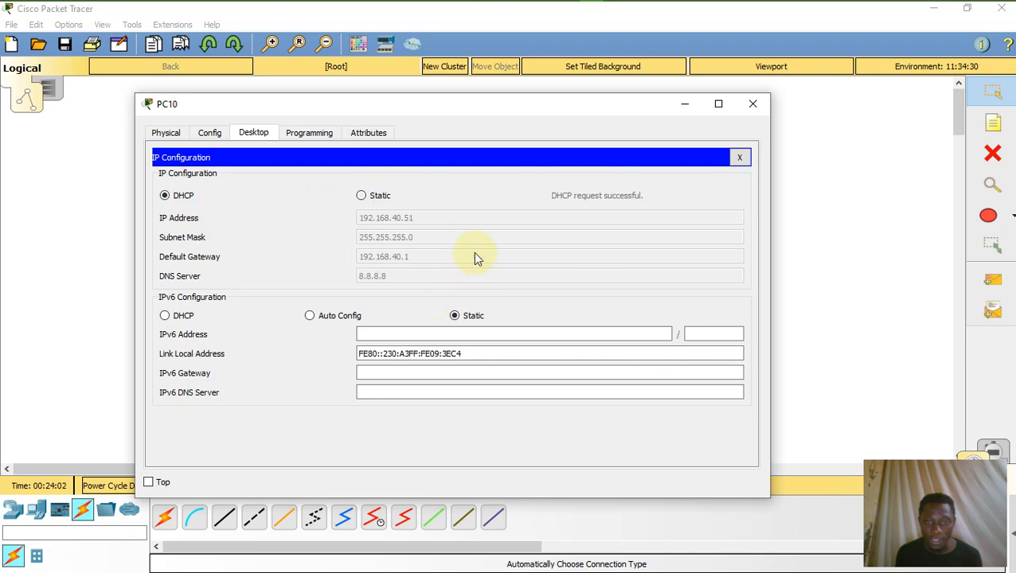
pyautogui.click(752, 104)
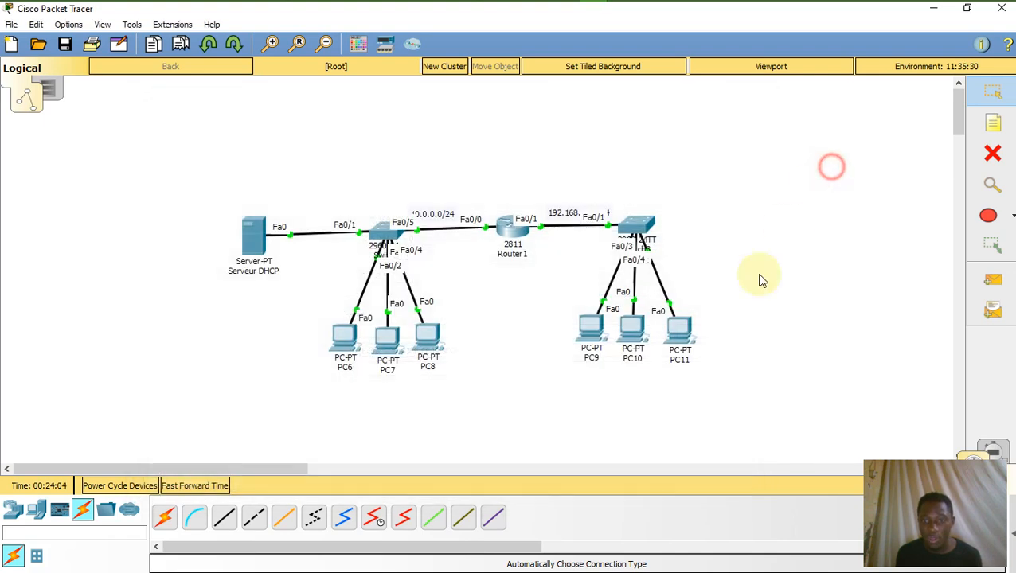
# - Set PC11's IP configuration to DHCP and close its window
pyautogui.click(681, 332)
pyautogui.click(311, 112)
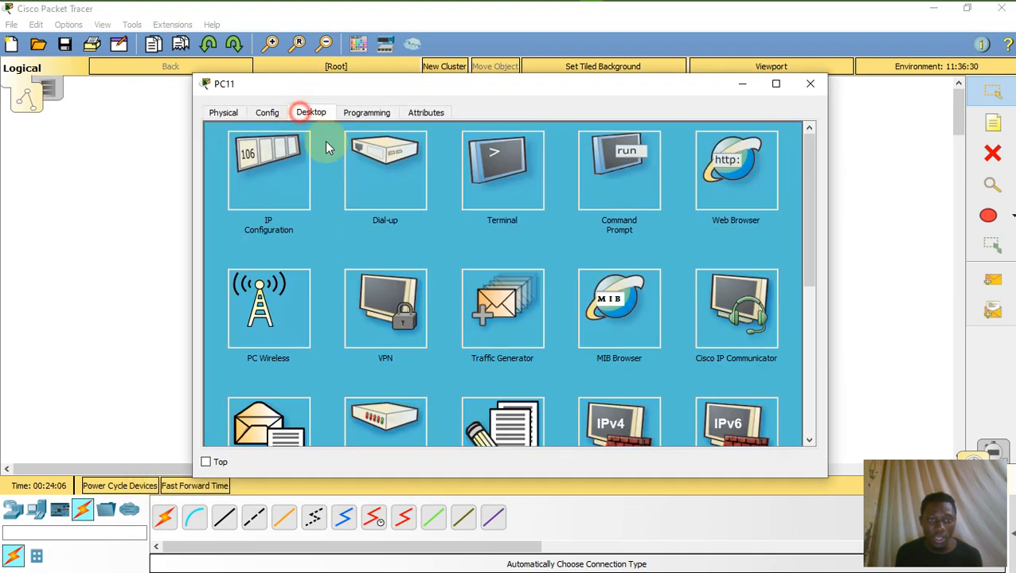
pyautogui.click(288, 167)
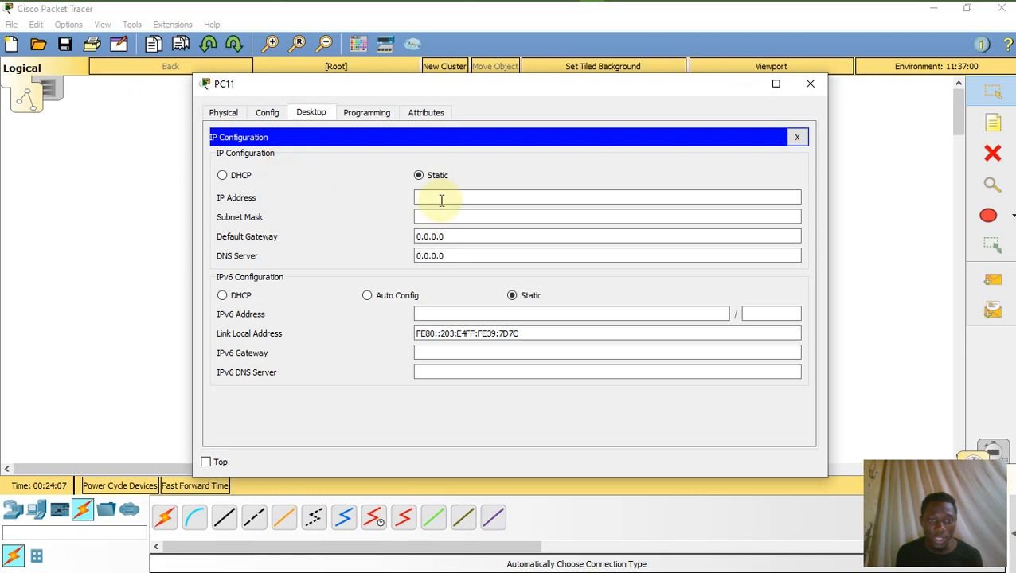
pyautogui.click(239, 175)
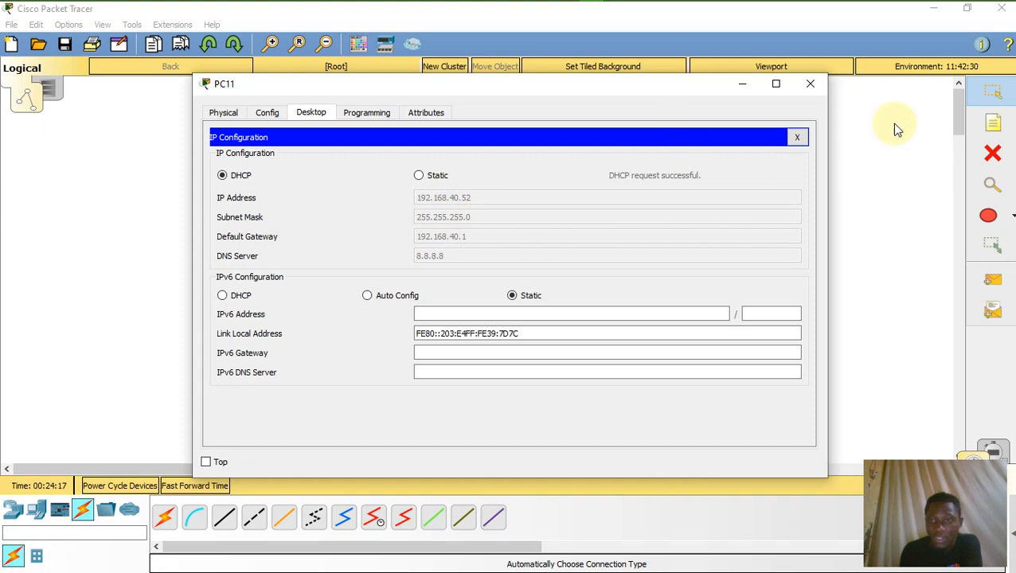
pyautogui.click(811, 84)
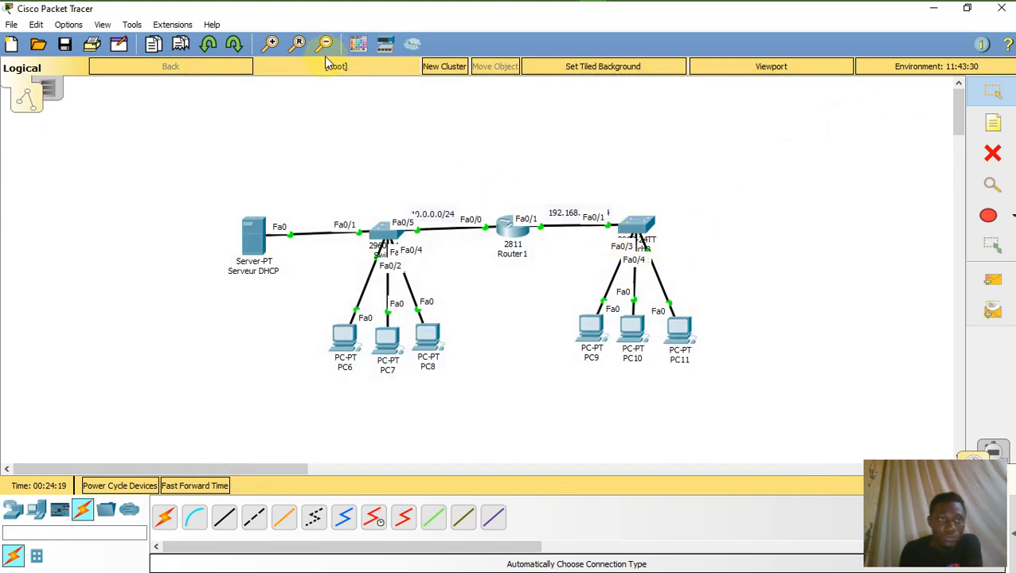
# - Turn off the preference that always shows port labels in the logical workspace
pyautogui.click(68, 24)
pyautogui.click(103, 42)
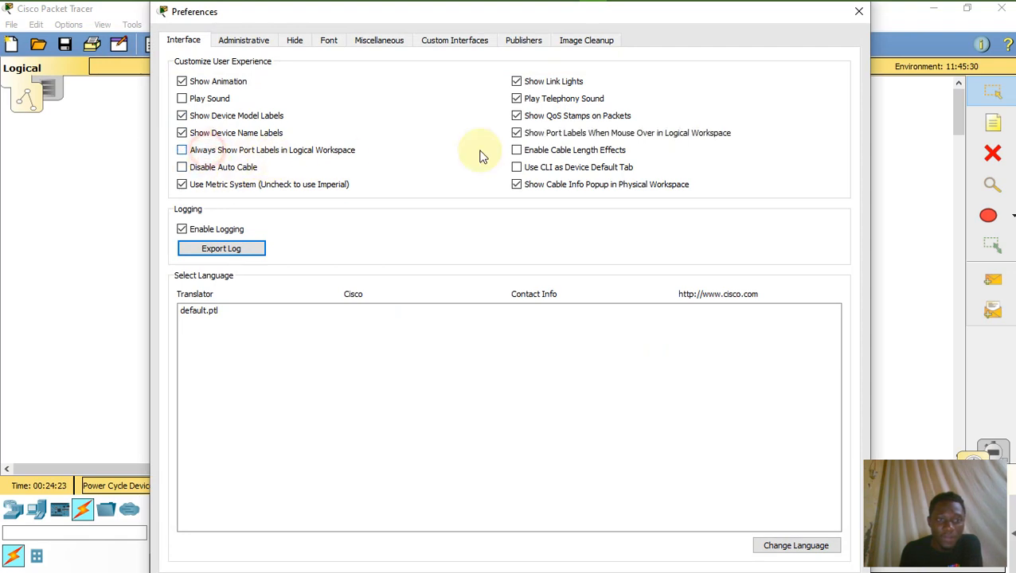
pyautogui.click(858, 11)
# - Send a simple PDU from PC11 to PC8 and show the PDU list to check its delivery status
pyautogui.click(992, 280)
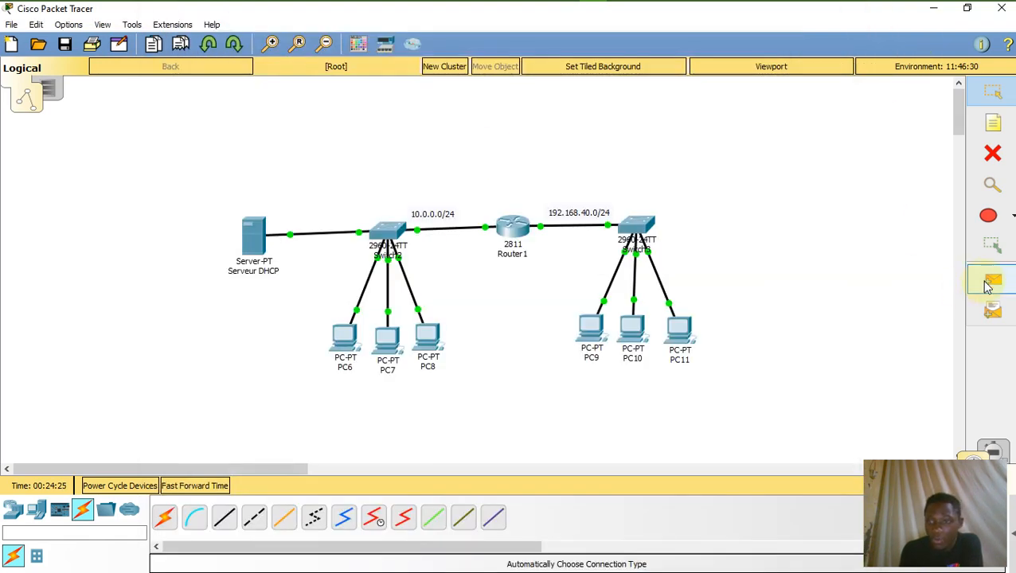
pyautogui.click(679, 330)
pyautogui.click(419, 334)
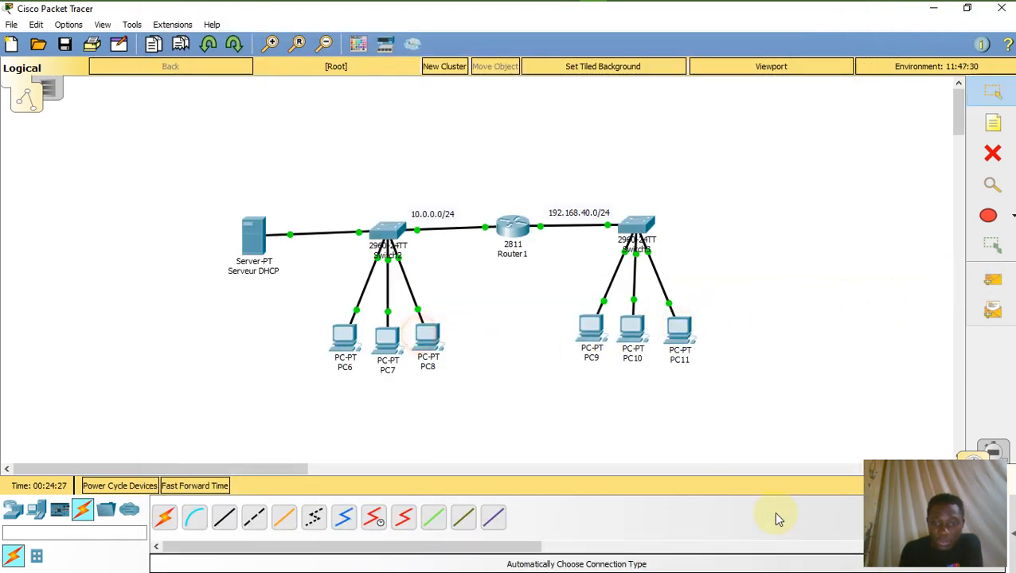
pyautogui.click(1009, 532)
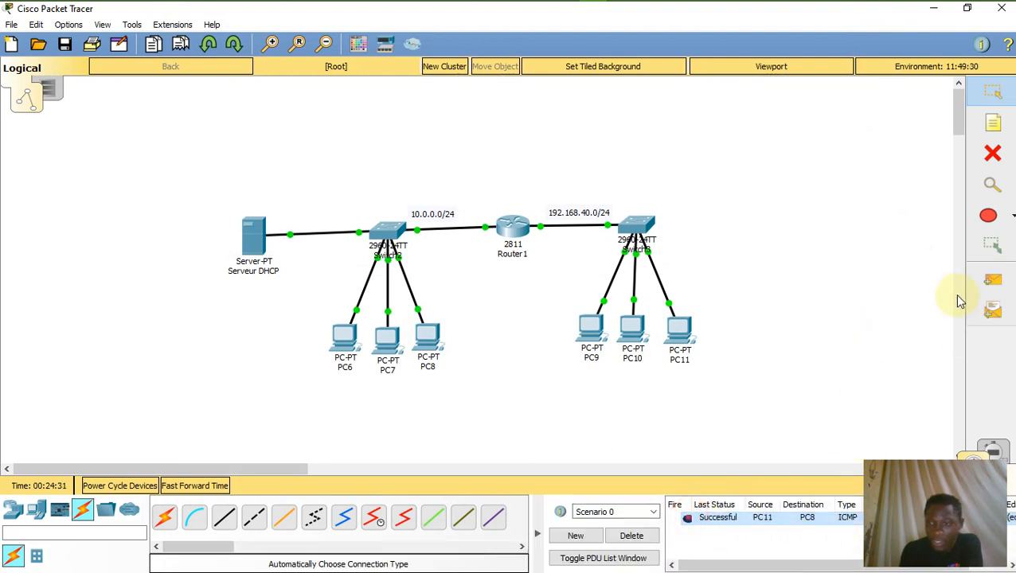
# - Send a simple PDU from PC11 to the Serveur DHCP device
pyautogui.click(992, 280)
pyautogui.click(673, 333)
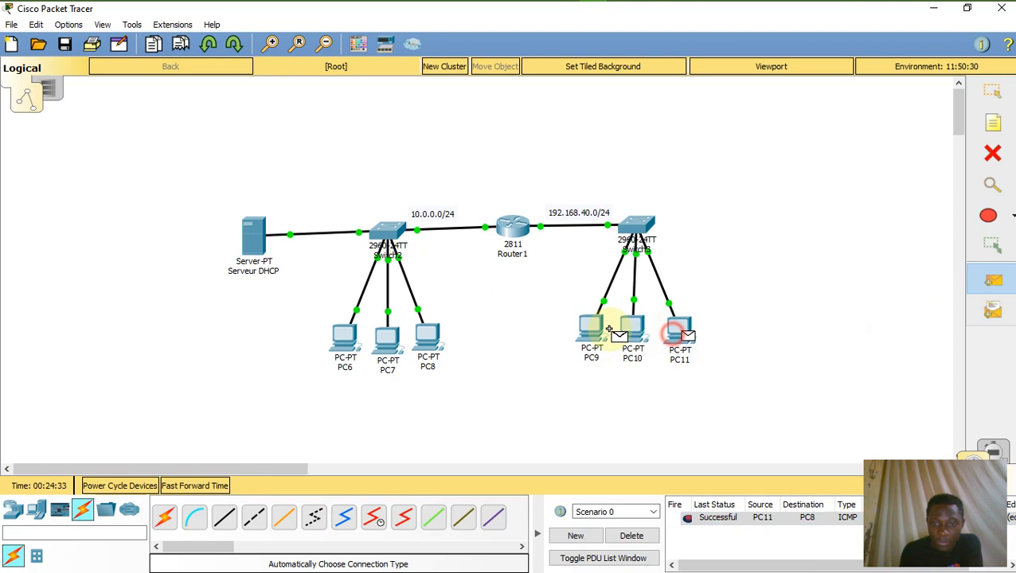
pyautogui.click(274, 251)
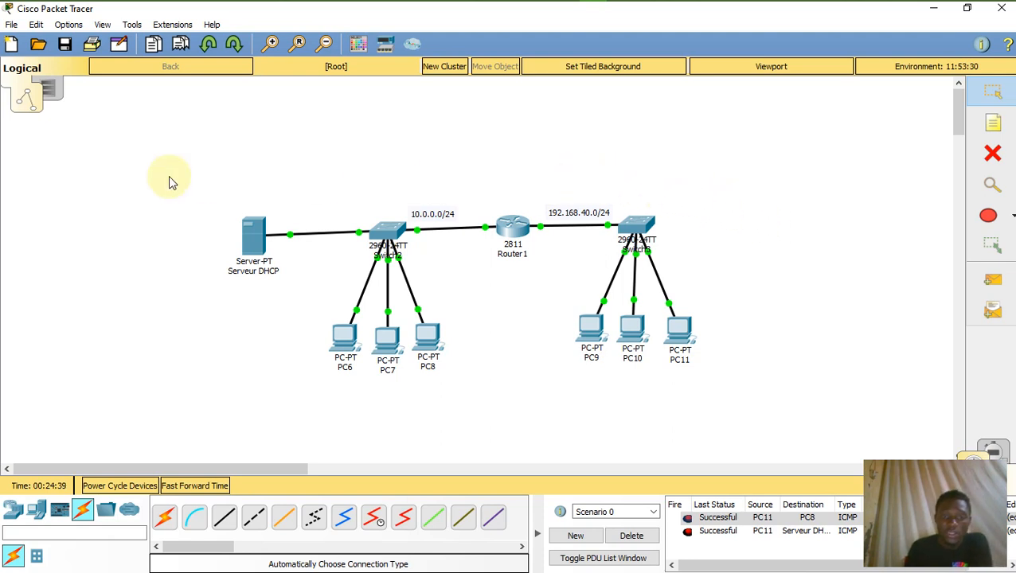
# - Select the whole topology with its network labels, move it slightly up and to the right, and deselect it
pyautogui.moveTo(190, 151); pyautogui.dragTo(894, 459)
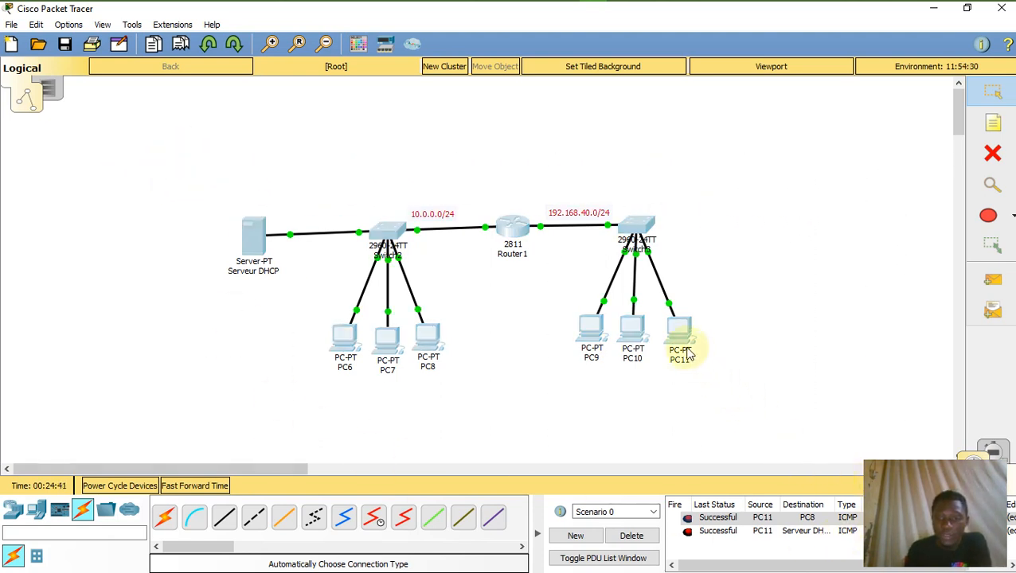
pyautogui.moveTo(686, 344); pyautogui.dragTo(706, 298)
pyautogui.click(748, 437)
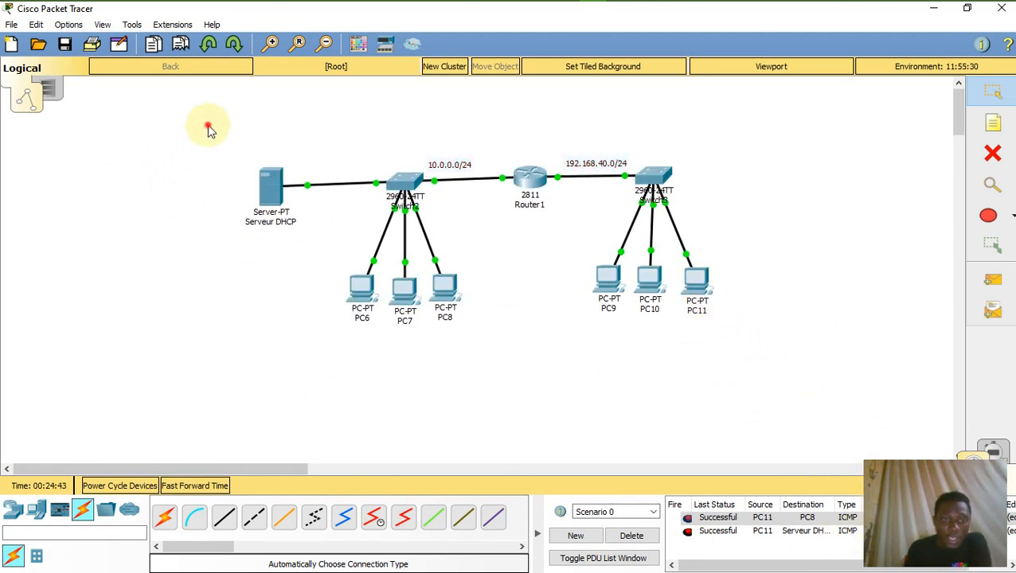
pyautogui.moveTo(207, 124); pyautogui.dragTo(788, 385)
pyautogui.moveTo(204, 101); pyautogui.dragTo(872, 420)
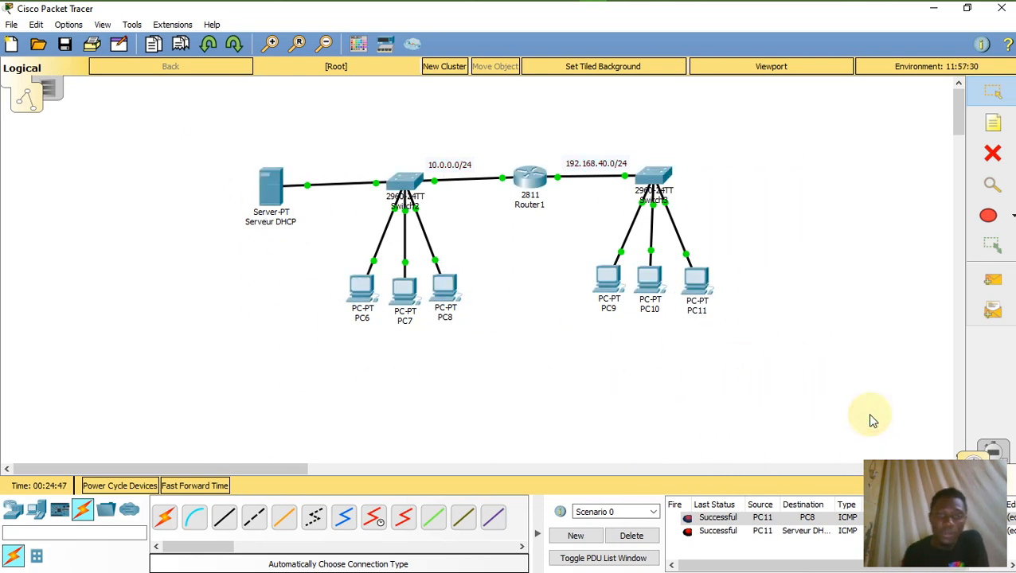